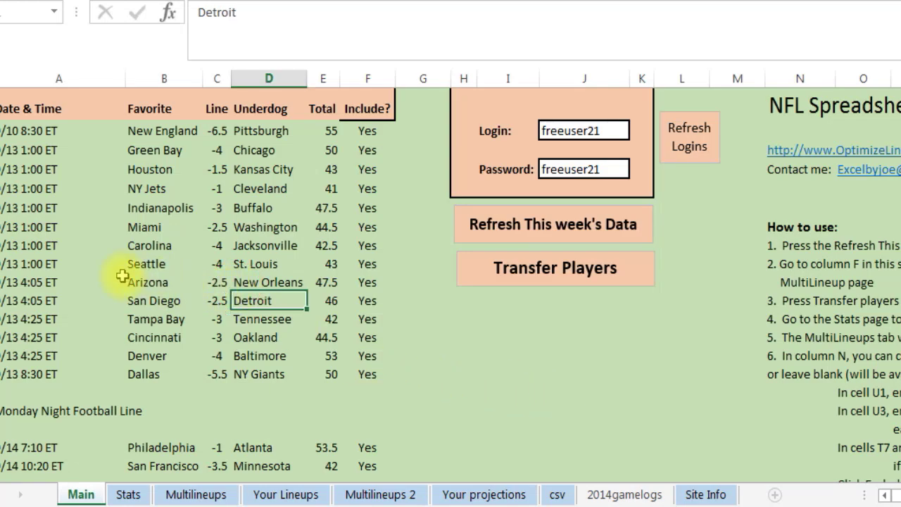
Review the week's matchups, betting lines, totals, include flags and login fields on the Main sheet.
{"action": "left_click", "coordinate": [184, 264]}
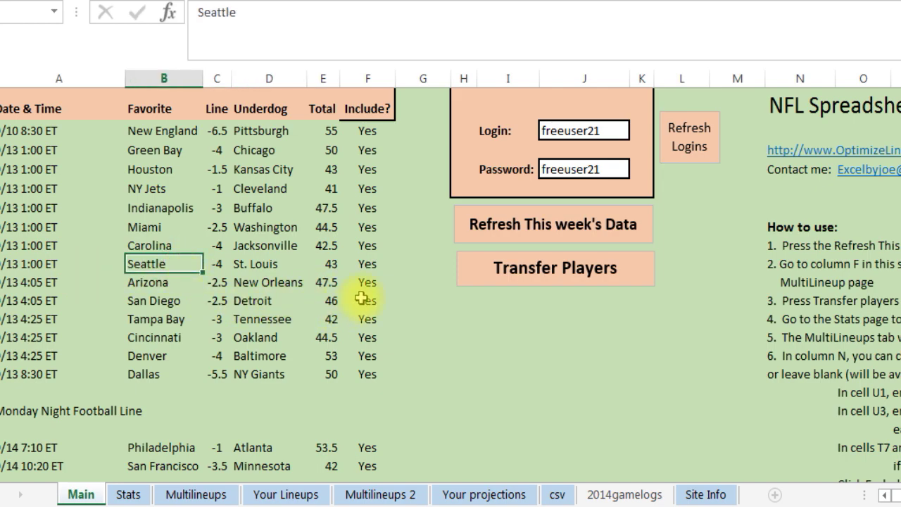
{"action": "left_click_drag", "start_coordinate": [412, 157], "coordinate": [408, 188]}
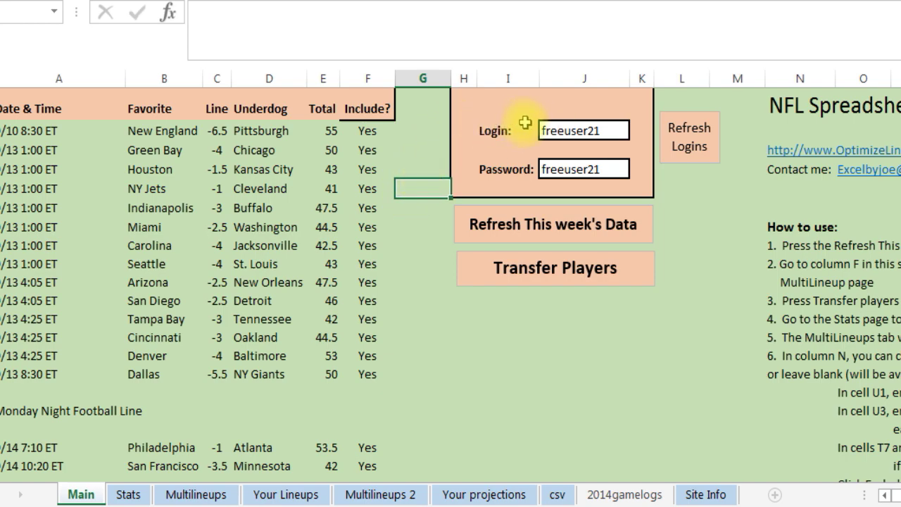
{"action": "left_click", "coordinate": [577, 131]}
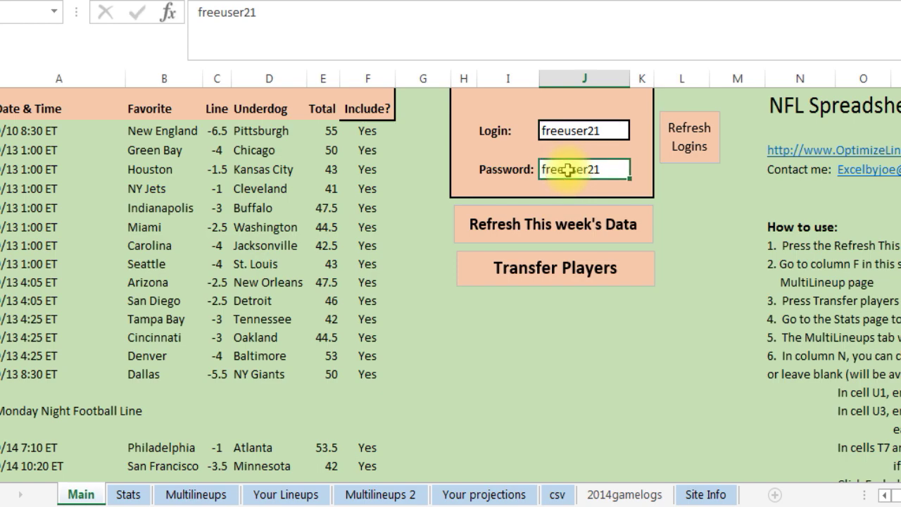
{"action": "left_click", "coordinate": [571, 168]}
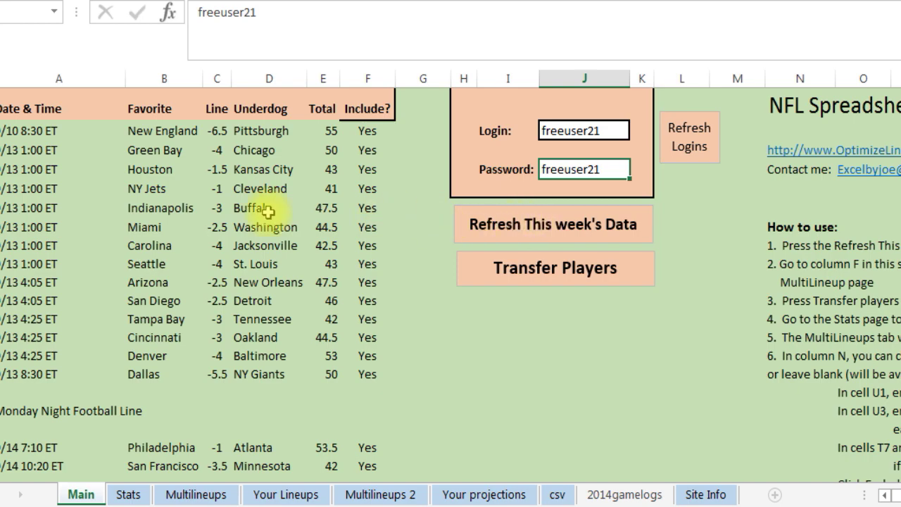
{"action": "left_click", "coordinate": [42, 262]}
{"action": "left_click", "coordinate": [168, 240]}
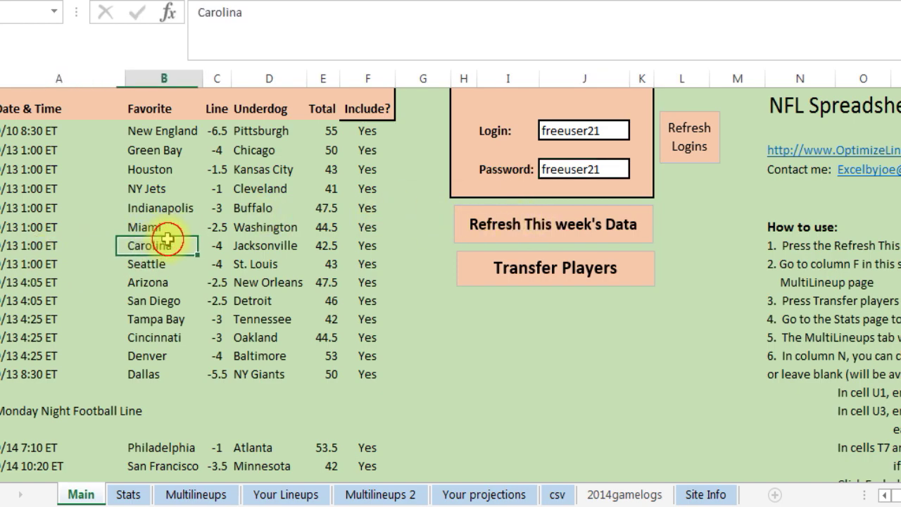
{"action": "left_click", "coordinate": [260, 263]}
{"action": "left_click", "coordinate": [299, 227]}
{"action": "left_click", "coordinate": [325, 231]}
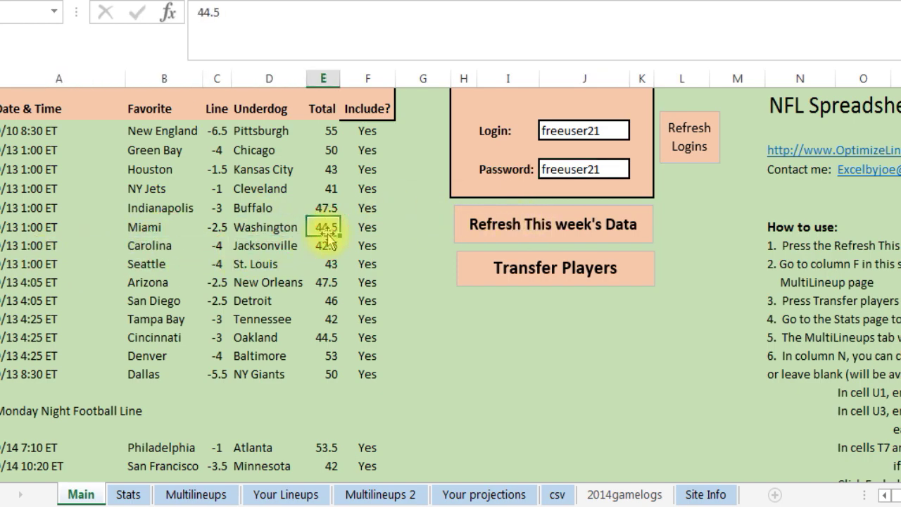
{"action": "left_click", "coordinate": [248, 207]}
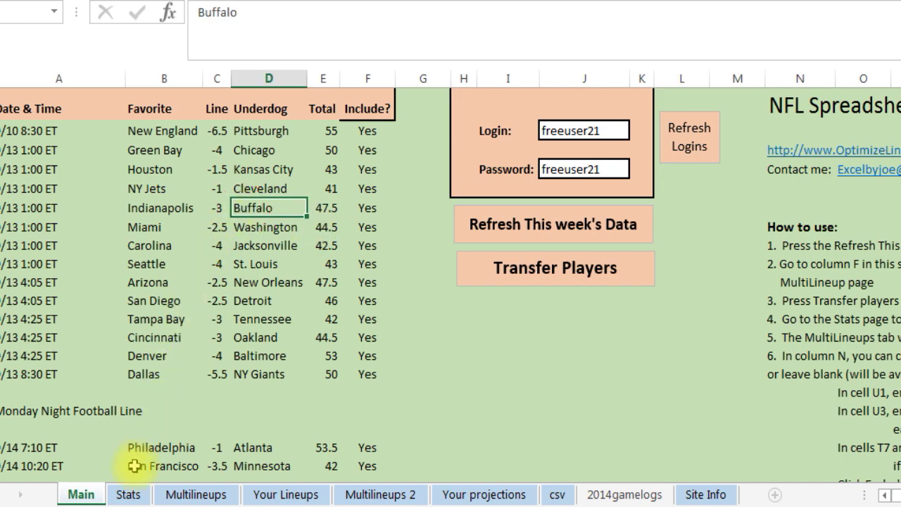
Examine the players' opponents, positions and salaries per fantasy site on the Stats sheet.
{"action": "left_click", "coordinate": [129, 494]}
{"action": "left_click", "coordinate": [35, 261]}
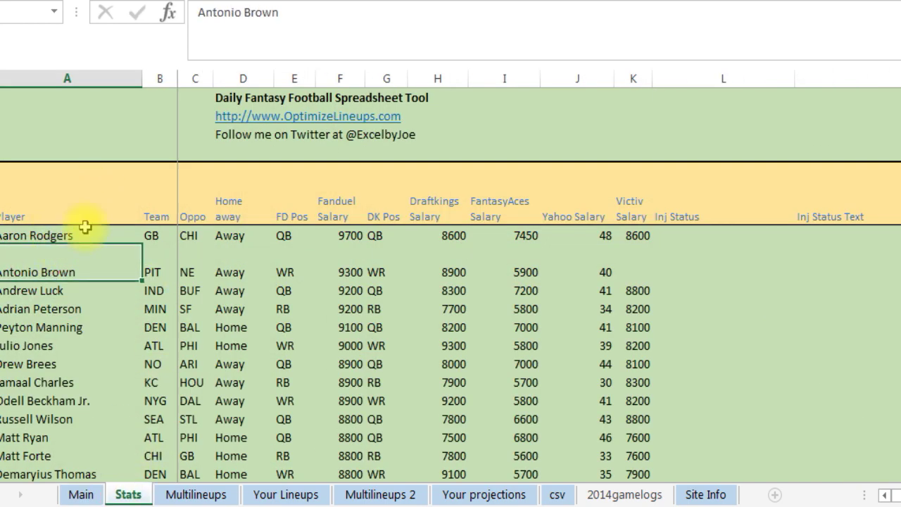
{"action": "left_click", "coordinate": [139, 234]}
{"action": "left_click", "coordinate": [131, 326]}
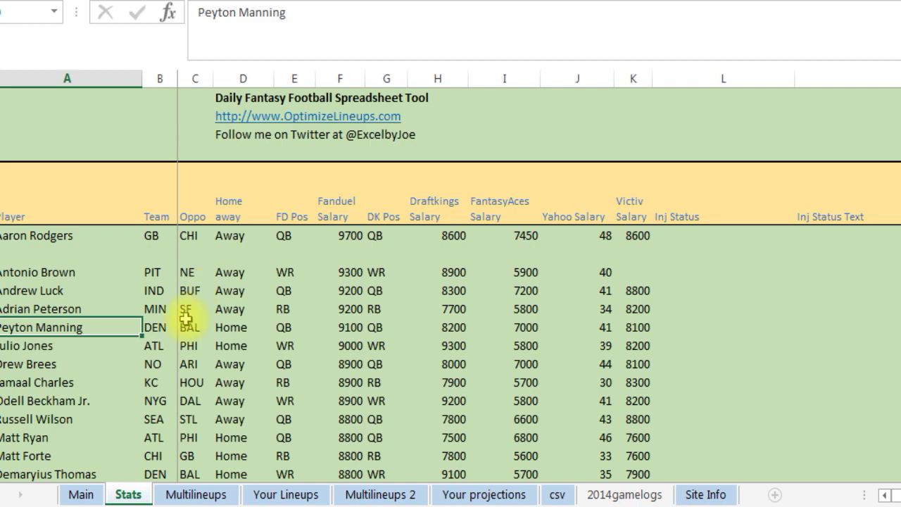
{"action": "left_click", "coordinate": [442, 314]}
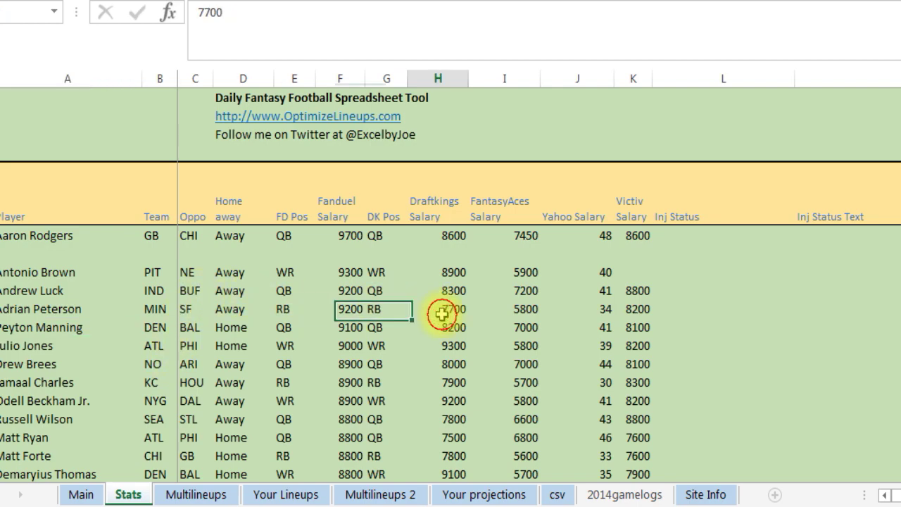
{"action": "left_click", "coordinate": [574, 265]}
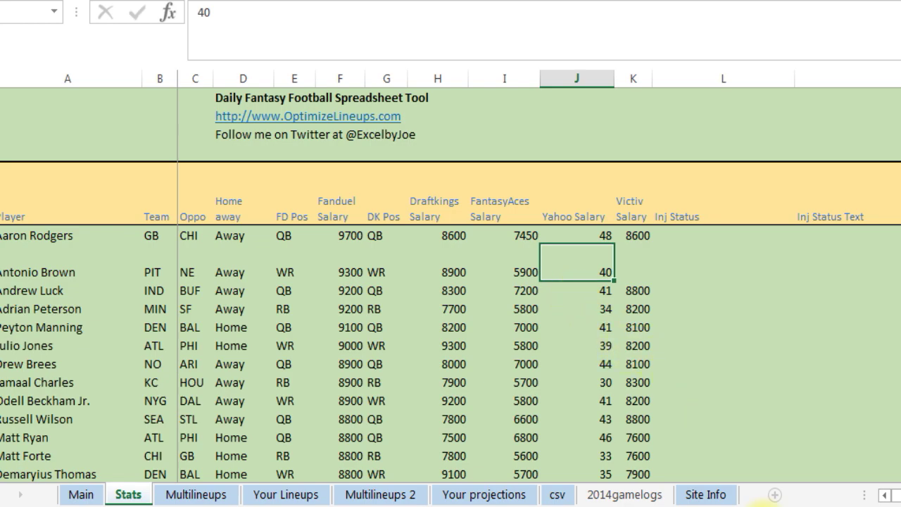
{"action": "mouse_move", "coordinate": [891, 495]}
{"action": "left_mouse_down"}
{"action": "mouse_move", "coordinate": [900, 495]}
{"action": "mouse_move", "coordinate": [891, 495]}
{"action": "left_mouse_up"}
Open Odell Beckham Jr.'s 2014 game logs from the Stats sheet and review his receptions and receiving yards per game.
{"action": "left_click", "coordinate": [66, 311]}
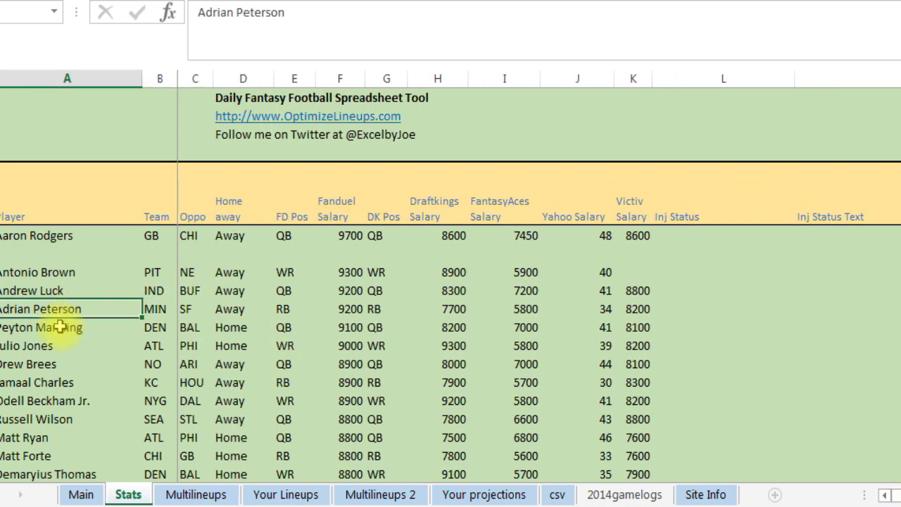
{"action": "left_click", "coordinate": [42, 401]}
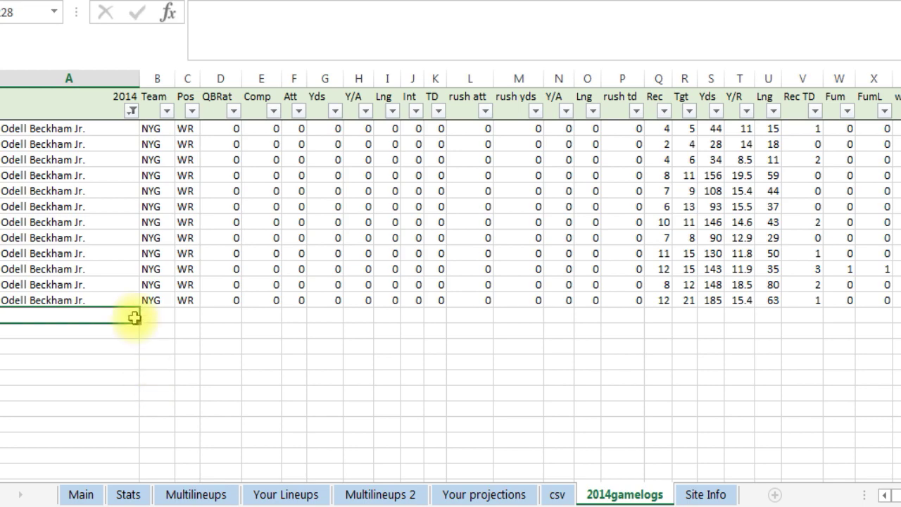
{"action": "left_click", "coordinate": [70, 175]}
{"action": "left_click", "coordinate": [120, 158]}
{"action": "left_click", "coordinate": [151, 204]}
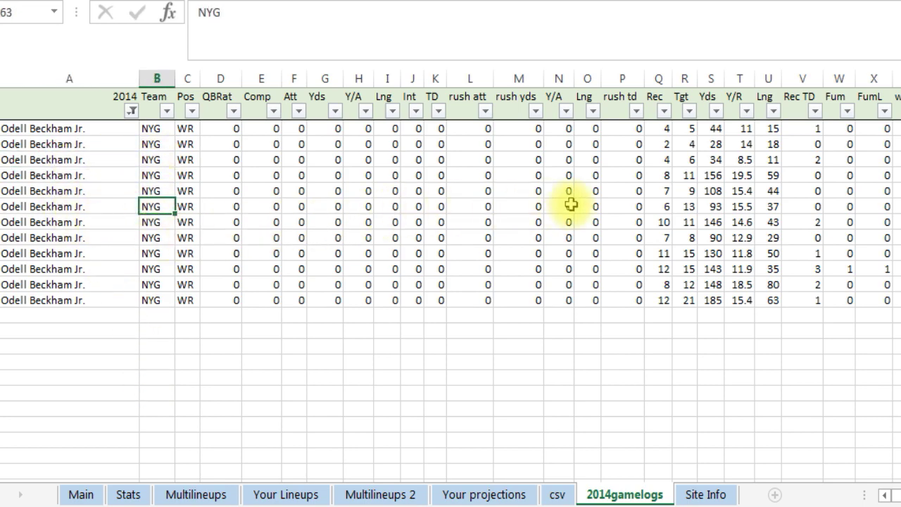
{"action": "left_click", "coordinate": [701, 191]}
{"action": "left_click", "coordinate": [665, 300]}
{"action": "left_click", "coordinate": [711, 300]}
Examine the opponent, home or away, line, over/under and fantasy points columns of the filtered game logs.
{"action": "scroll", "coordinate": [855, 393], "scroll_direction": "right", "scroll_amount": 2}
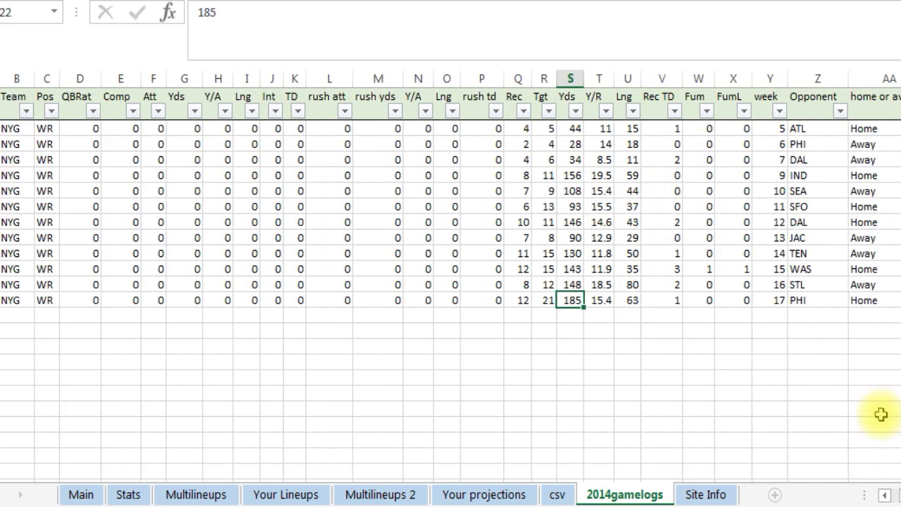
{"action": "left_click", "coordinate": [801, 205]}
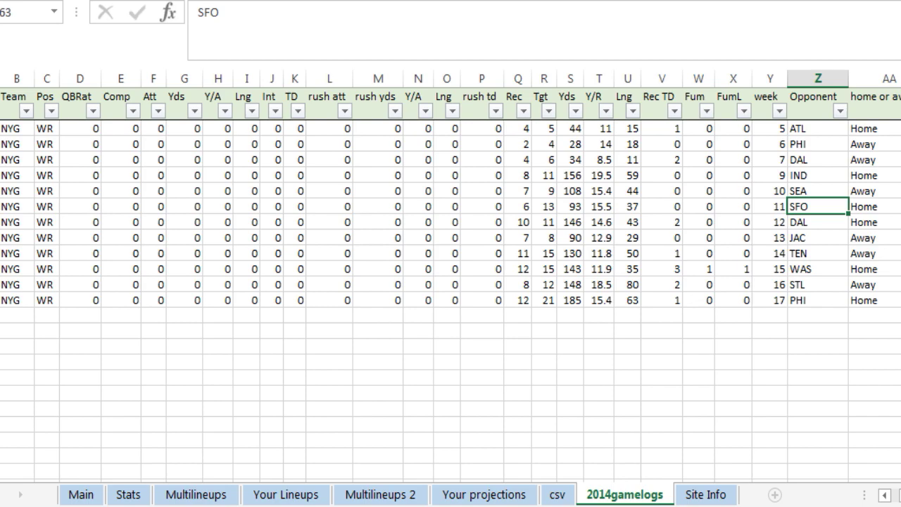
{"action": "scroll", "coordinate": [847, 203], "scroll_direction": "right", "scroll_amount": 7}
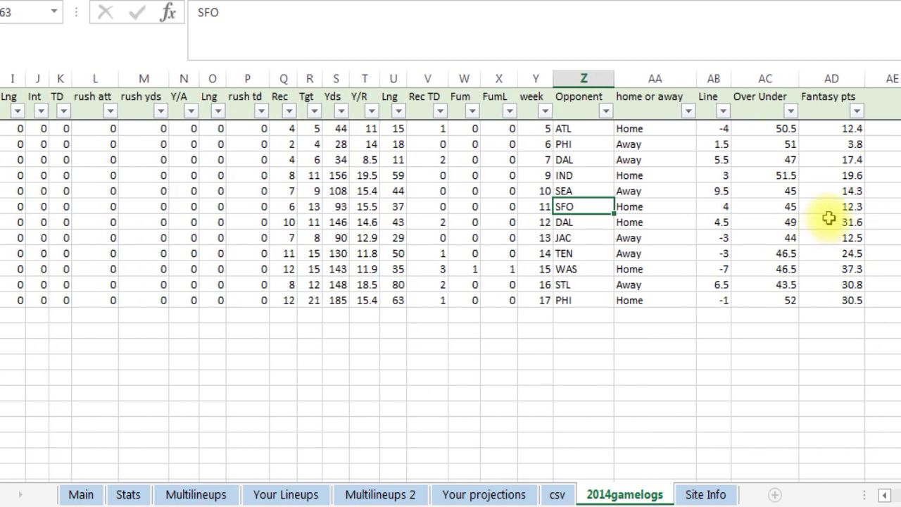
{"action": "left_click", "coordinate": [847, 191]}
{"action": "left_click", "coordinate": [845, 237]}
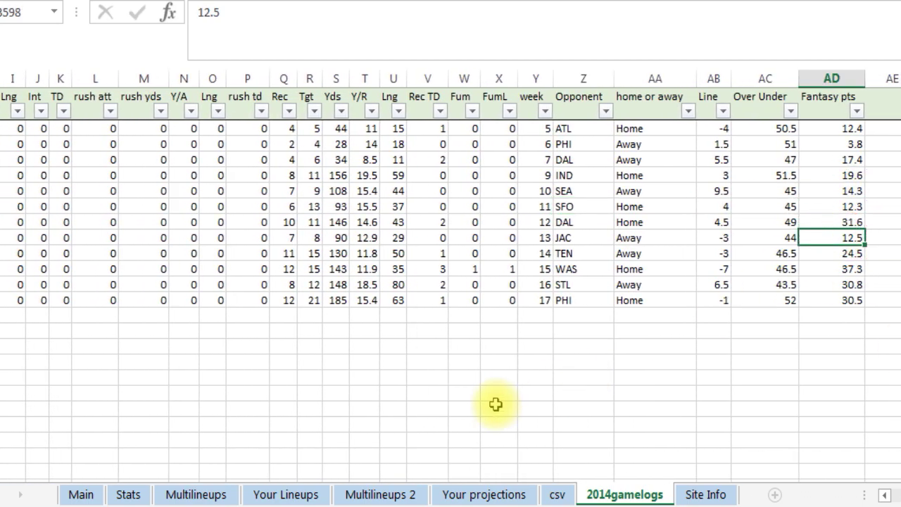
Return to the Main sheet and transfer the players to the Multilineups sheet.
{"action": "left_click", "coordinate": [128, 494]}
{"action": "left_click", "coordinate": [120, 346]}
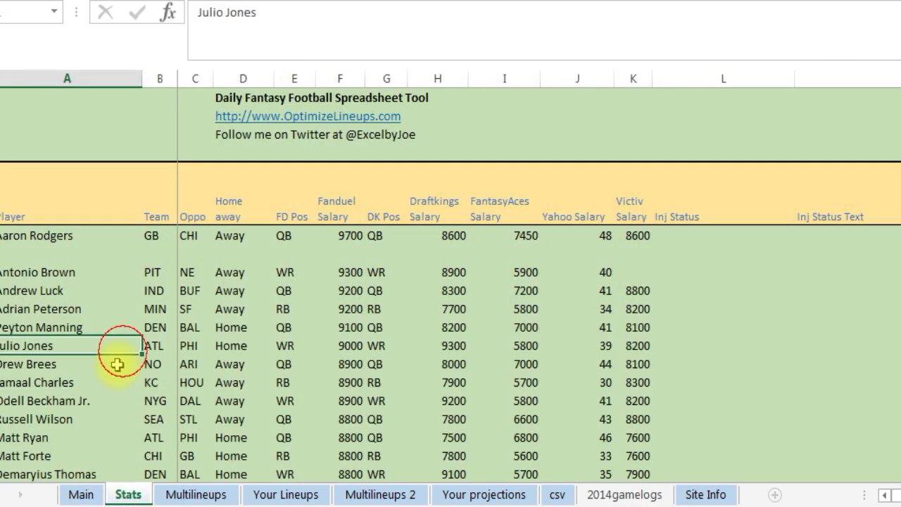
{"action": "left_click", "coordinate": [81, 494]}
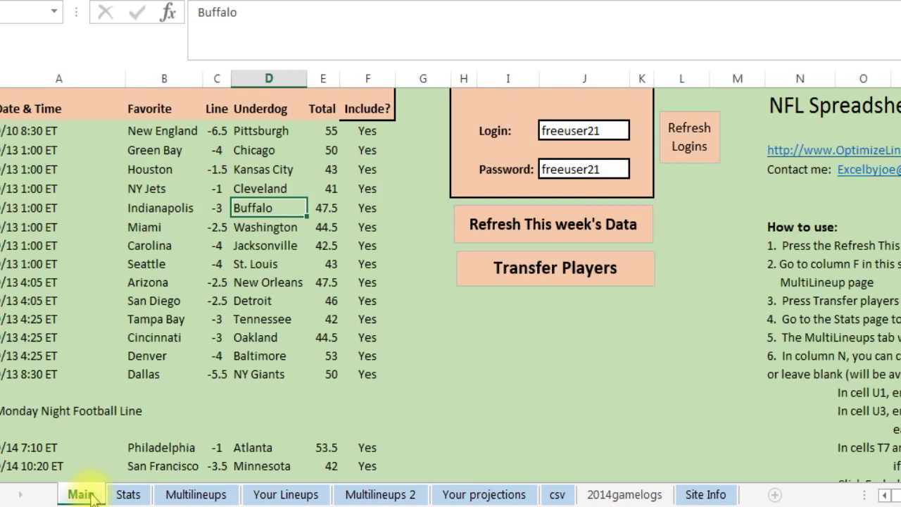
{"action": "left_click", "coordinate": [550, 284]}
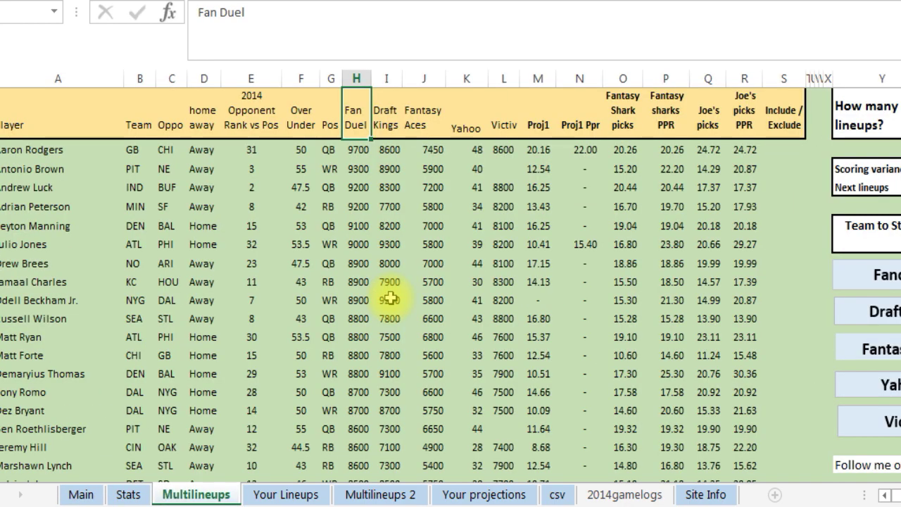
Review the transferred players' teams, over/unders, site salaries and Proj1 projections on the Multilineups sheet.
{"action": "left_click", "coordinate": [61, 187]}
{"action": "left_click", "coordinate": [139, 187]}
{"action": "left_click", "coordinate": [203, 187]}
{"action": "left_click", "coordinate": [301, 226]}
{"action": "left_click", "coordinate": [357, 206]}
{"action": "left_click", "coordinate": [387, 207]}
{"action": "left_click", "coordinate": [467, 206]}
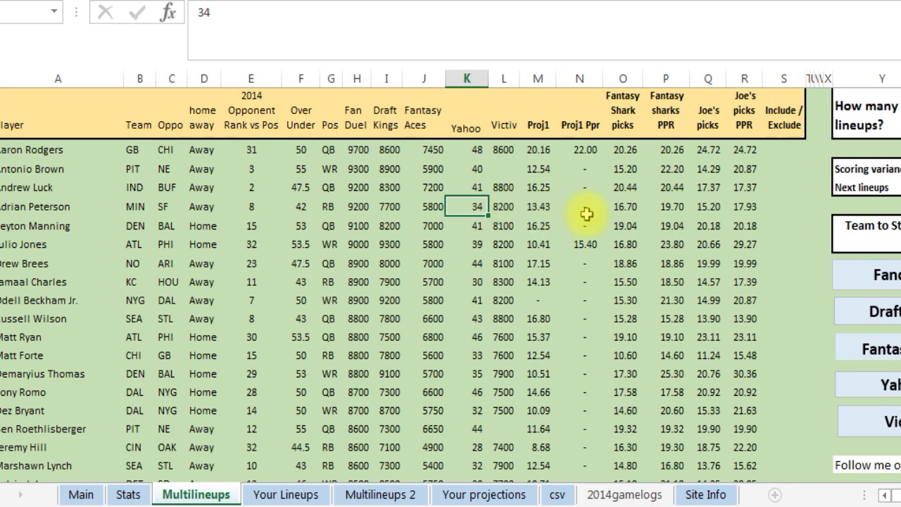
{"action": "left_click", "coordinate": [539, 206]}
{"action": "left_click", "coordinate": [584, 207]}
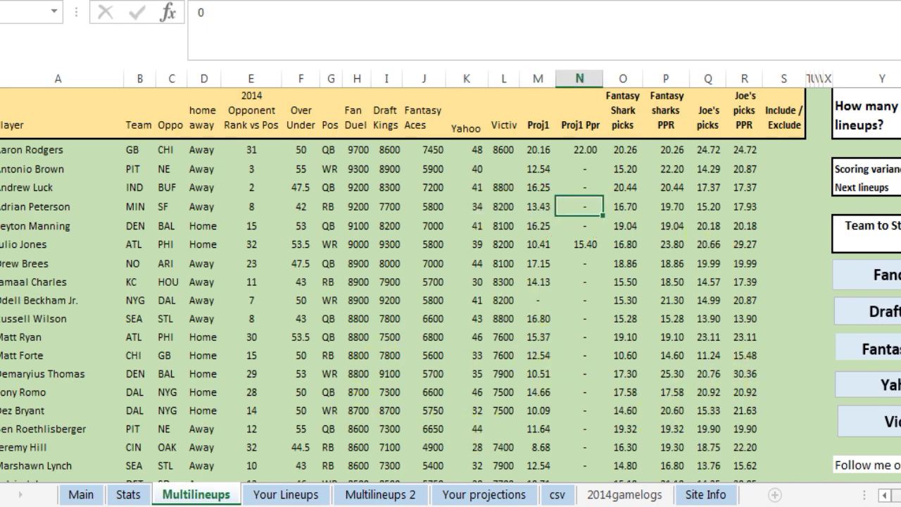
Inspect the scoring variance setting, the Team to Stack choices and the Include / Exclude column for lineup generation.
{"action": "scroll", "coordinate": [686, 197], "scroll_direction": "right", "scroll_amount": 5}
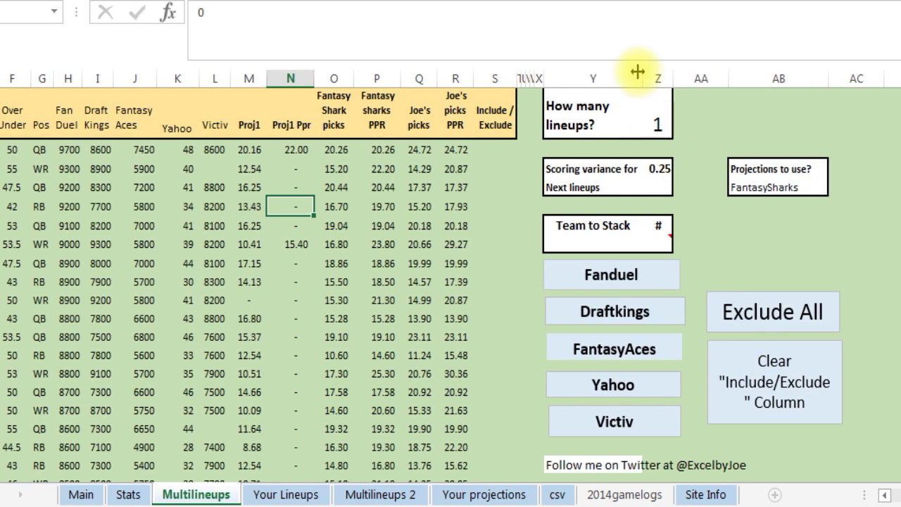
{"action": "left_click", "coordinate": [660, 169]}
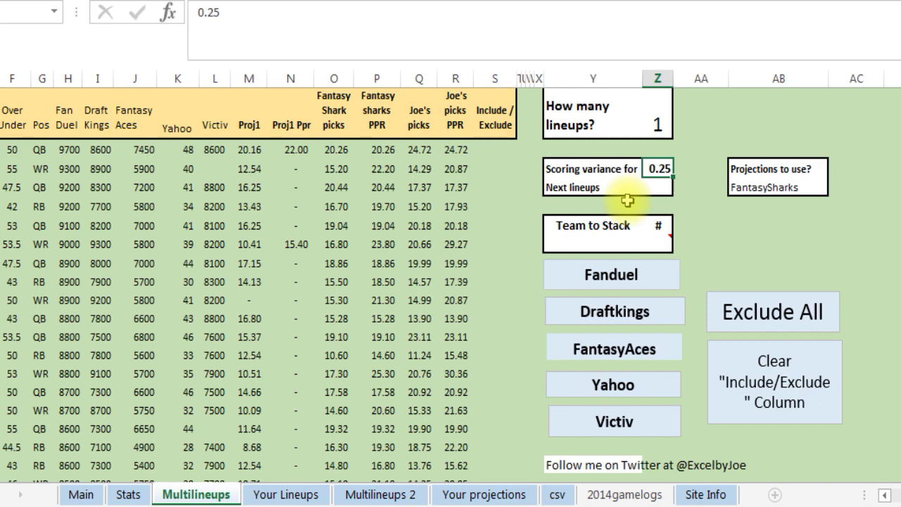
{"action": "left_click", "coordinate": [607, 243]}
{"action": "left_click", "coordinate": [648, 245]}
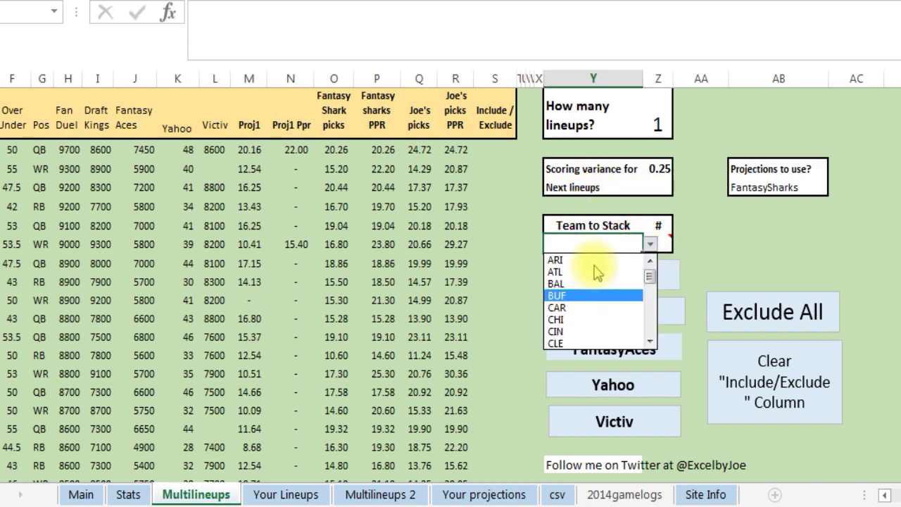
{"action": "key", "text": "Escape"}
{"action": "left_click", "coordinate": [604, 201]}
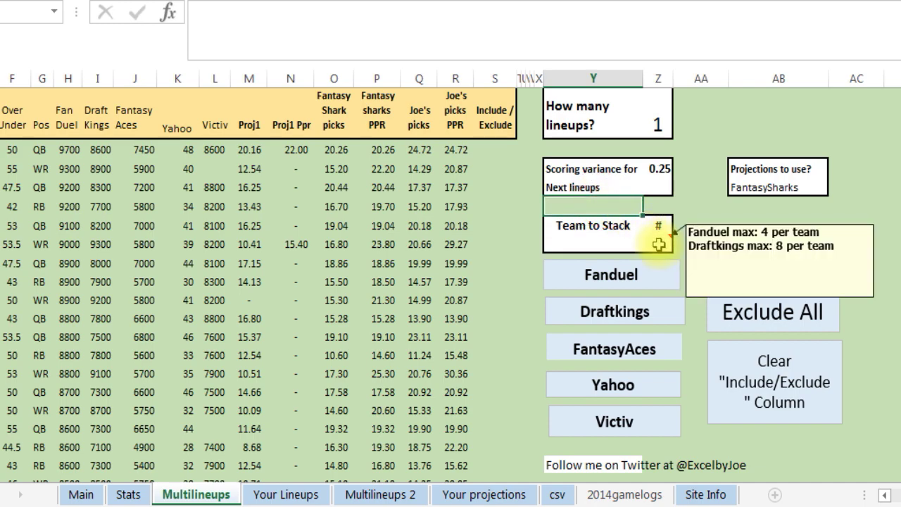
{"action": "left_click", "coordinate": [532, 240]}
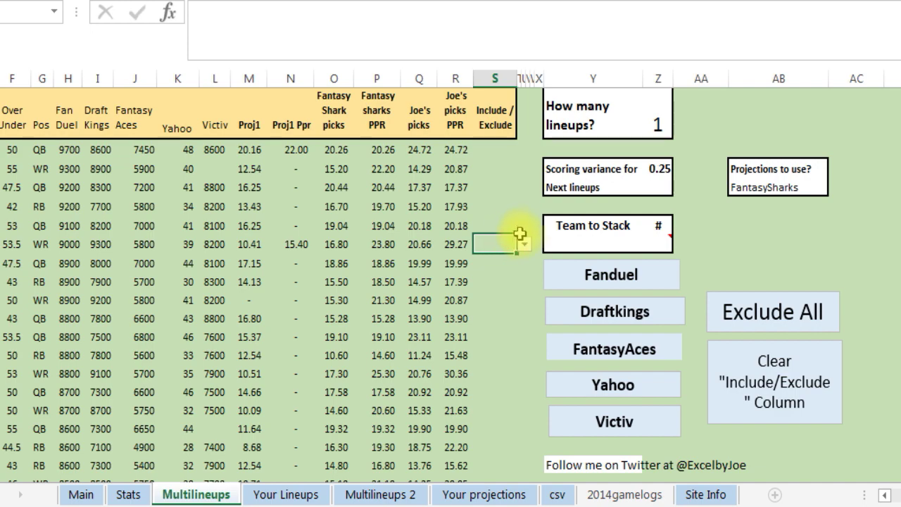
{"action": "left_click", "coordinate": [638, 205]}
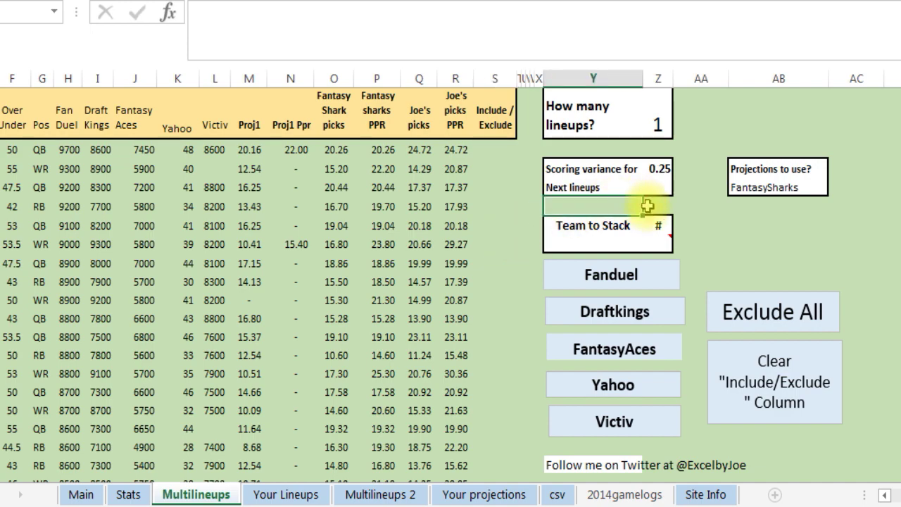
Check which projection sources are offered for the lineups, leaving FantasySharks selected.
{"action": "left_click", "coordinate": [752, 187]}
{"action": "left_click", "coordinate": [837, 188]}
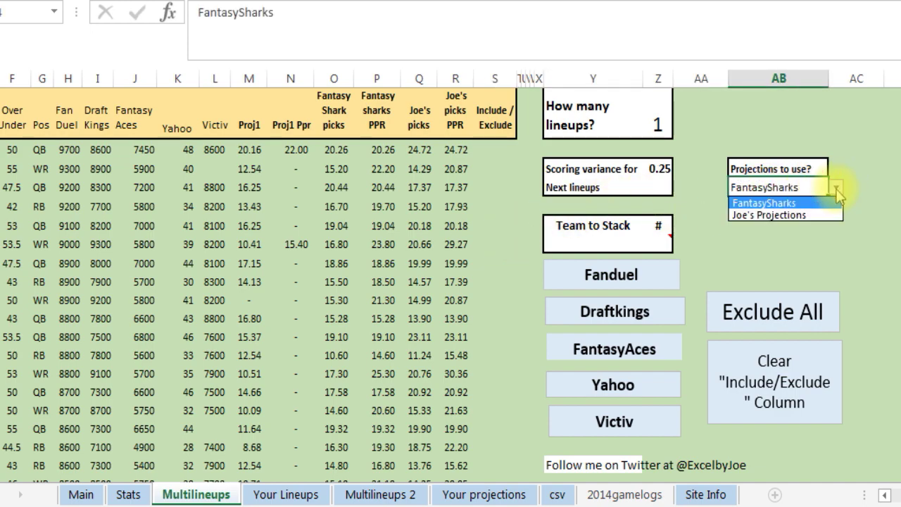
{"action": "left_click", "coordinate": [709, 177]}
{"action": "left_click", "coordinate": [713, 187]}
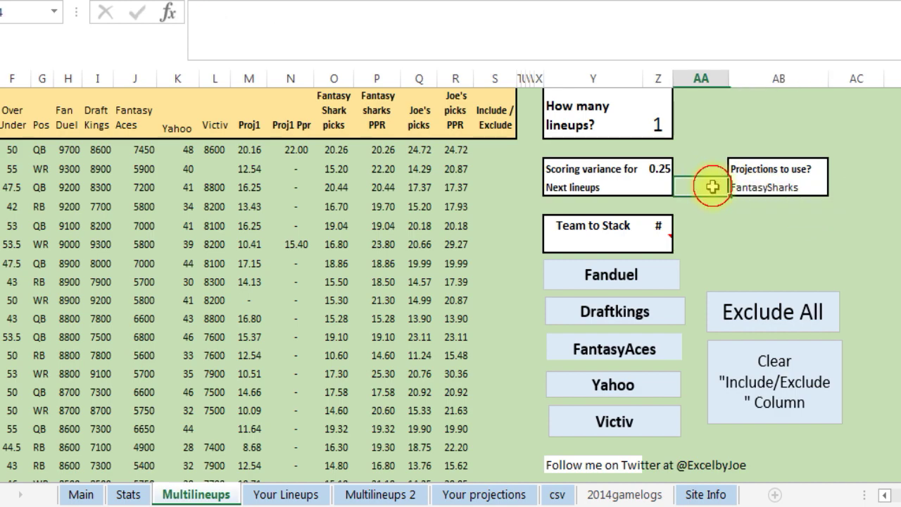
{"action": "left_click", "coordinate": [748, 220]}
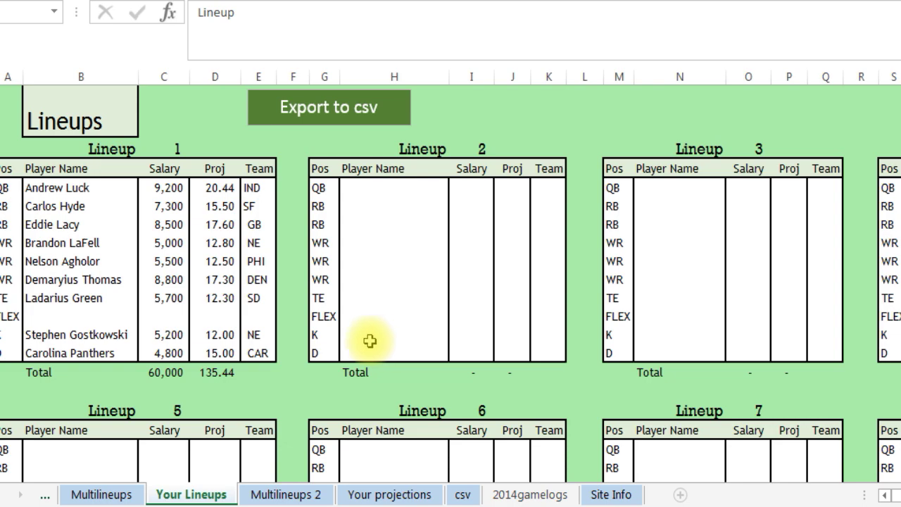
Review the players, salaries and team defense in Lineup 1 on the Your Lineups sheet.
{"action": "left_click", "coordinate": [71, 243]}
{"action": "left_click", "coordinate": [116, 280]}
{"action": "left_click", "coordinate": [169, 280]}
{"action": "left_click", "coordinate": [179, 336]}
{"action": "left_click", "coordinate": [74, 352]}
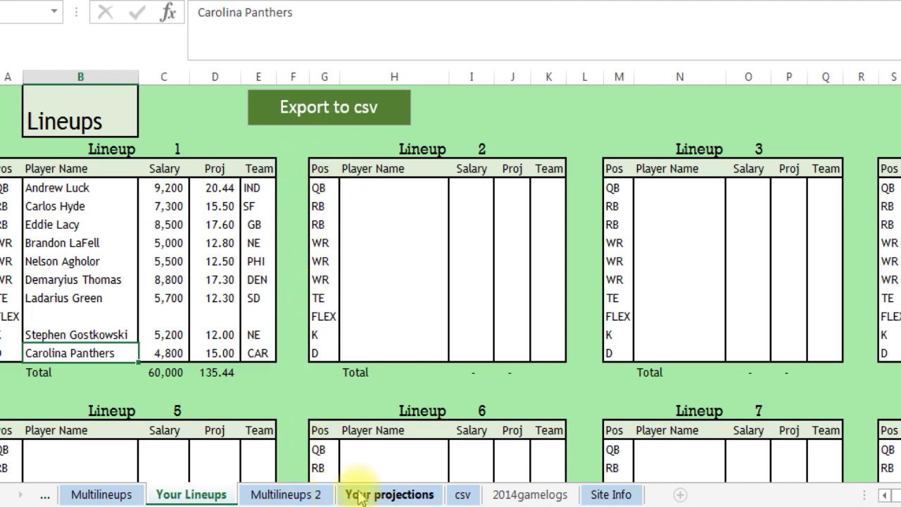
Copy the player names and projections from the other workbook's Sheet1 into the Your projections sheet, starting in the first row below the headers.
{"action": "left_click", "coordinate": [384, 495]}
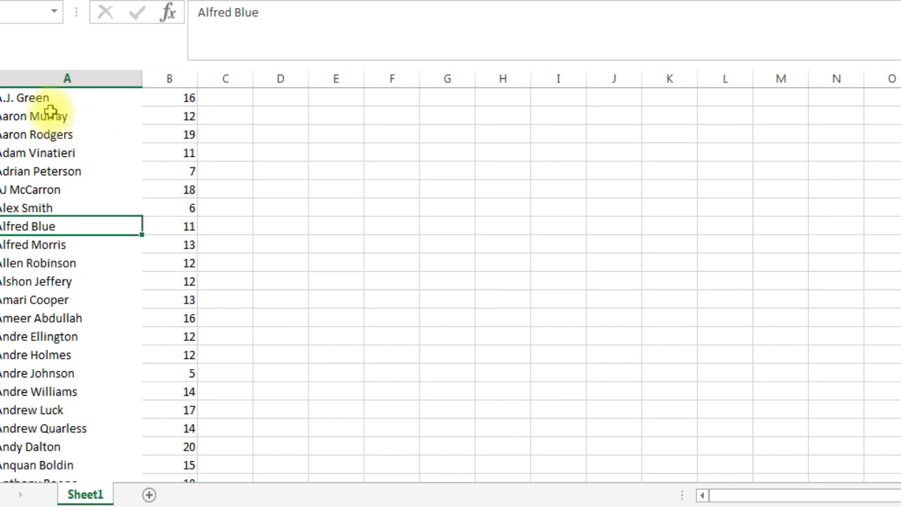
{"action": "left_click", "coordinate": [46, 103]}
{"action": "left_click_drag", "start_coordinate": [45, 103], "coordinate": [188, 458]}
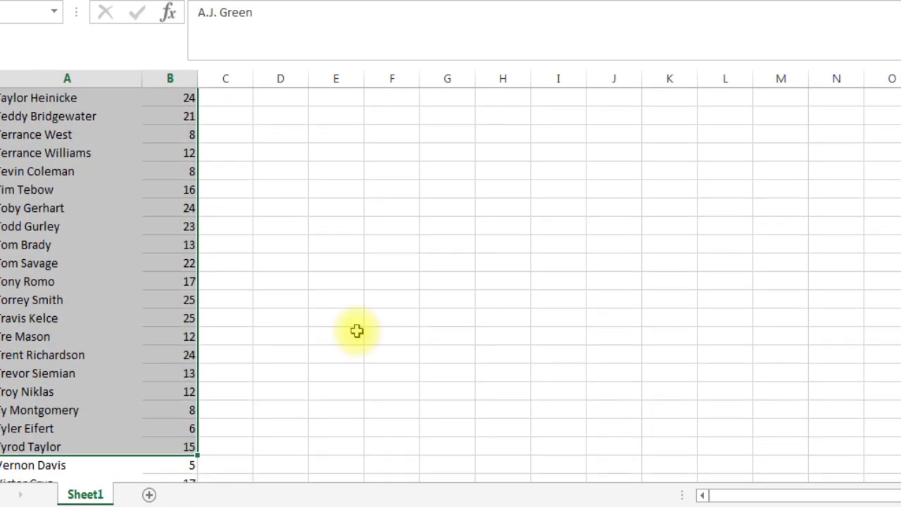
{"action": "key", "text": "ctrl+c"}
{"action": "key", "text": "alt+Tab"}
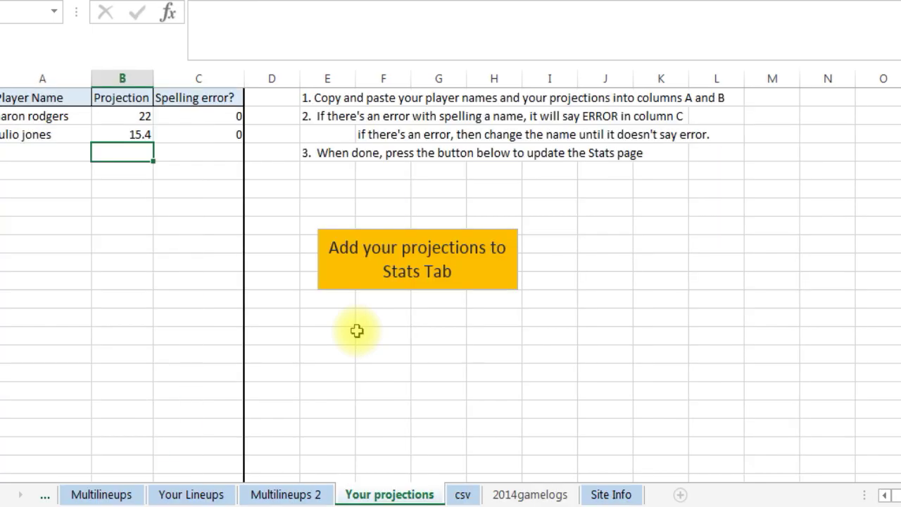
{"action": "left_click", "coordinate": [62, 117]}
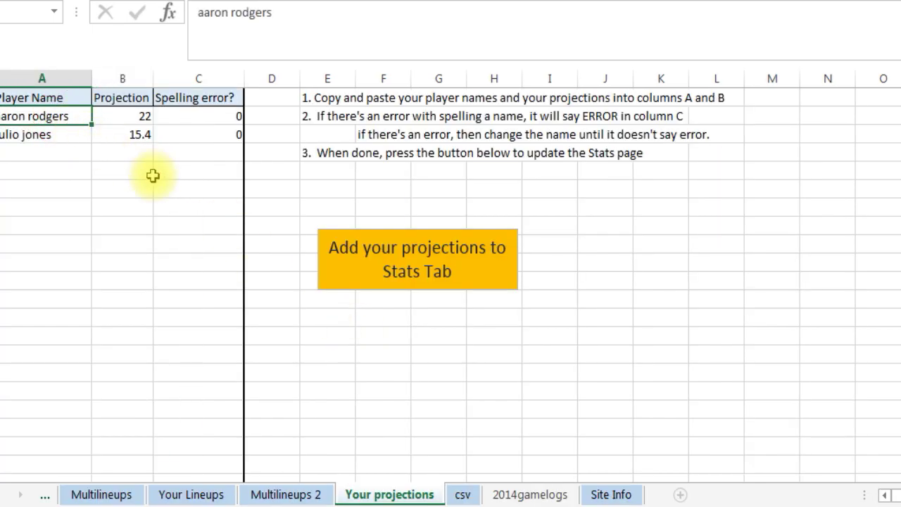
{"action": "key", "text": "ctrl+v"}
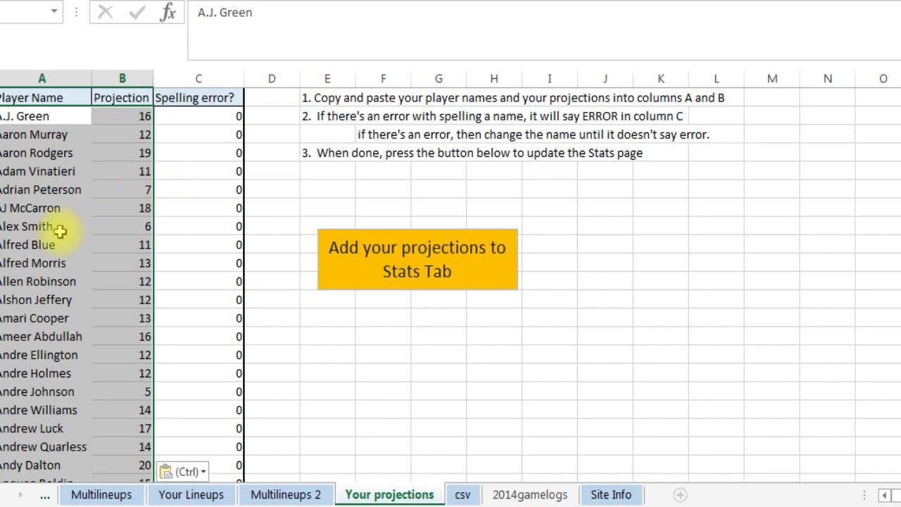
Misspell Alshon Jeffery as "Alshon Jefferys" in the pasted player list to test the spelling check.
{"action": "left_click", "coordinate": [44, 245]}
{"action": "left_click", "coordinate": [37, 282]}
{"action": "left_click", "coordinate": [130, 243]}
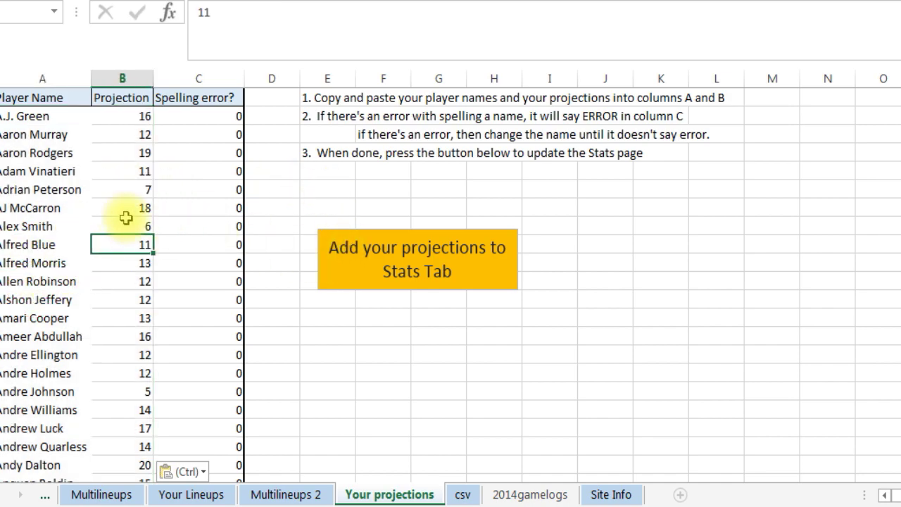
{"action": "left_click", "coordinate": [46, 300]}
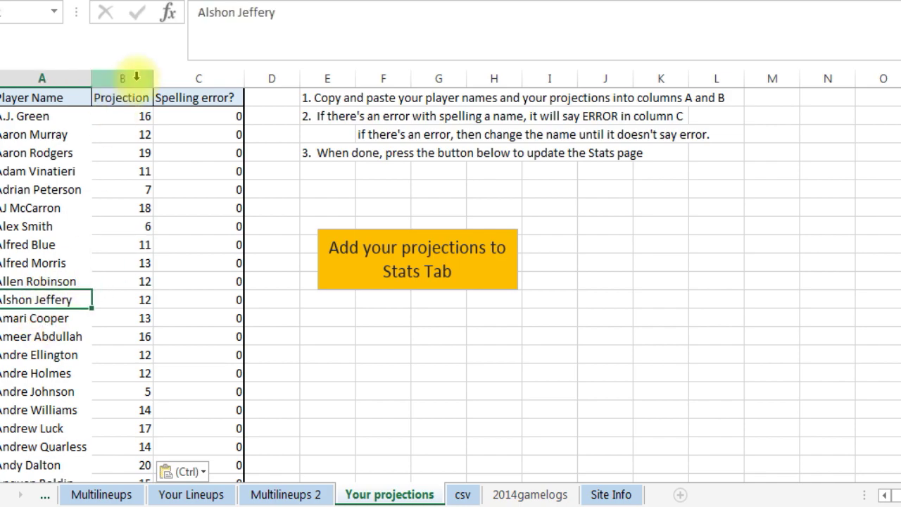
{"action": "left_click", "coordinate": [313, 19]}
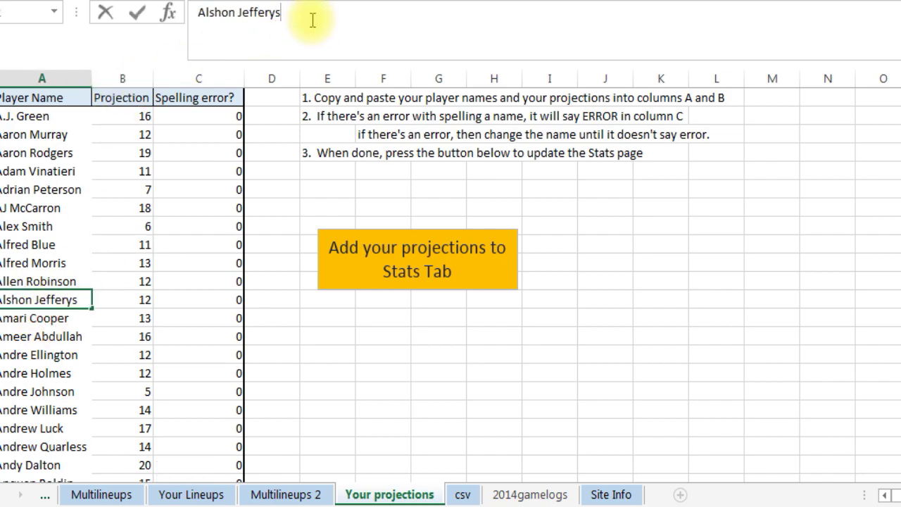
{"action": "type", "text": "s"}
{"action": "key", "text": "Return"}
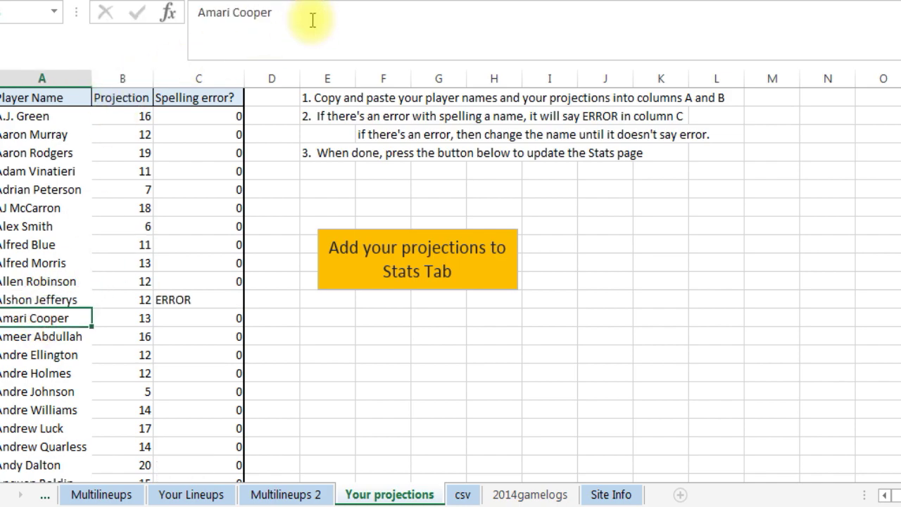
Correct the misspelled name to "Alshon Jeffery" and add the projections to the Stats sheet.
{"action": "left_click", "coordinate": [20, 300]}
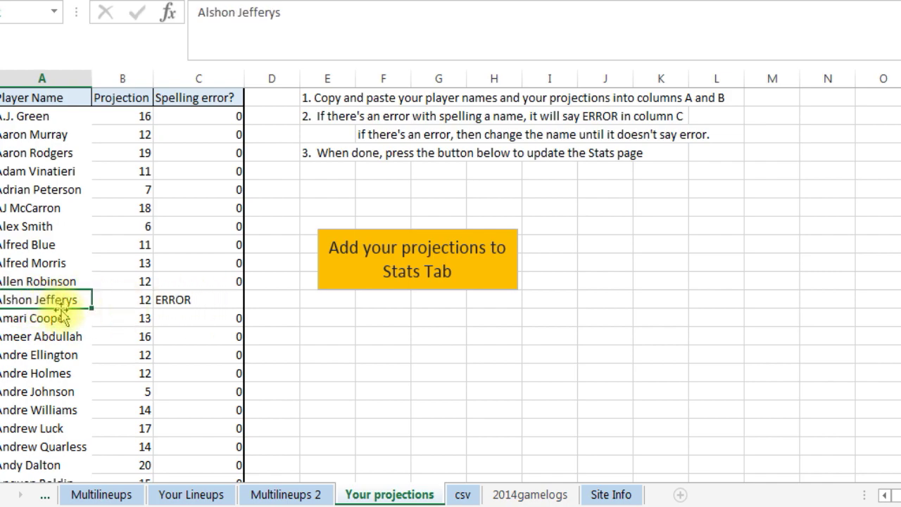
{"action": "left_click", "coordinate": [314, 12]}
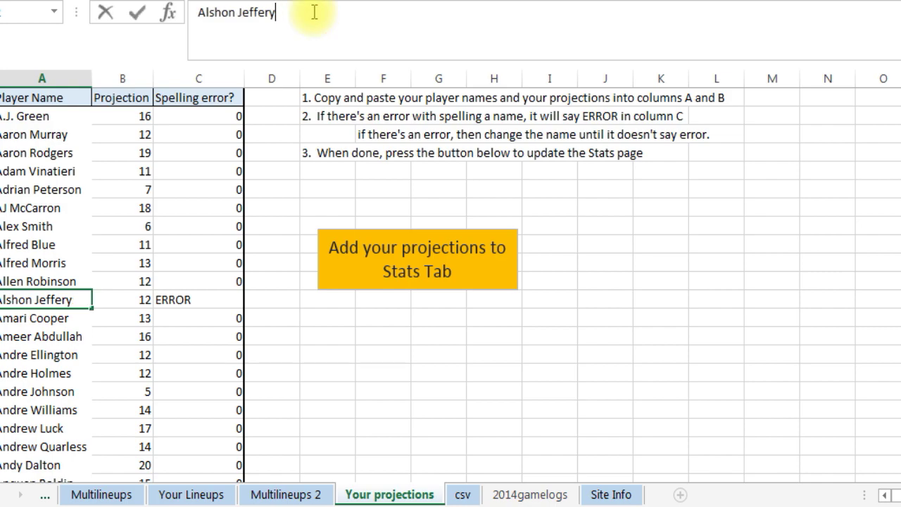
{"action": "key", "text": "Return"}
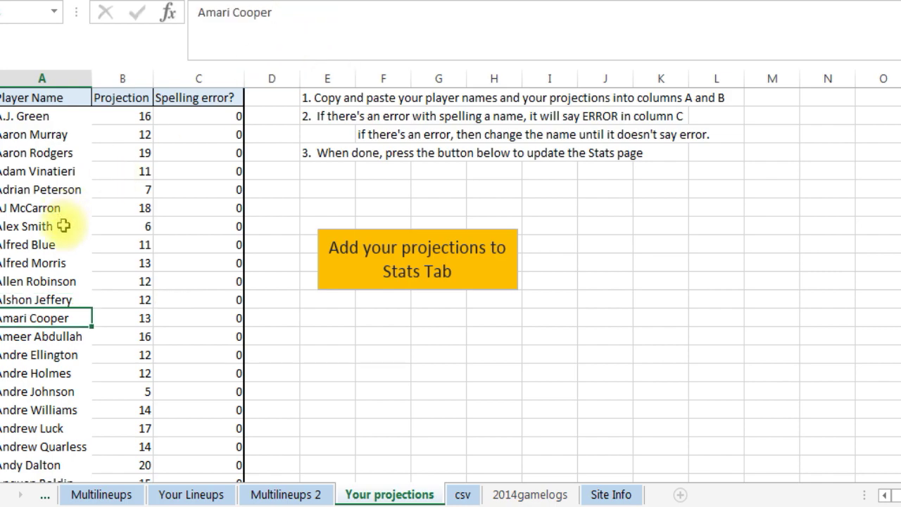
{"action": "left_click", "coordinate": [376, 273]}
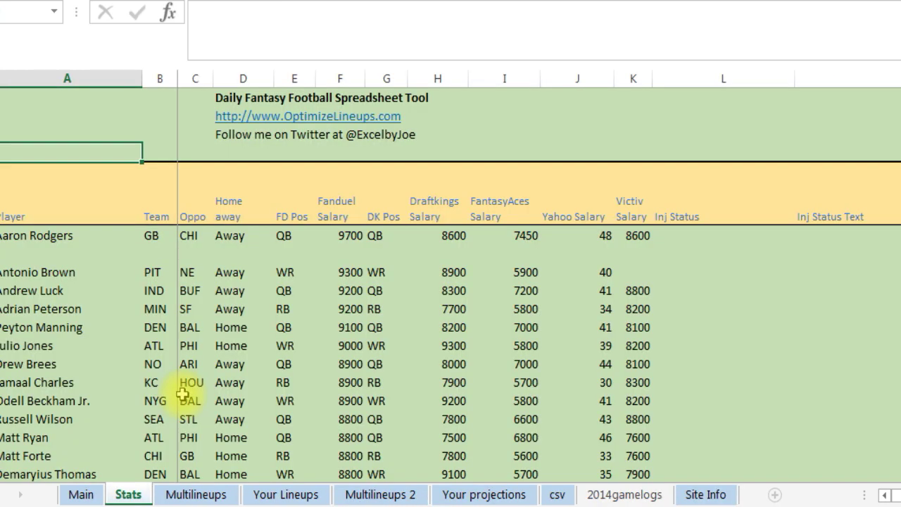
Examine the Your Projections column on the Stats sheet for the imported player values, starting with Aaron Rodgers.
{"action": "left_click", "coordinate": [553, 308]}
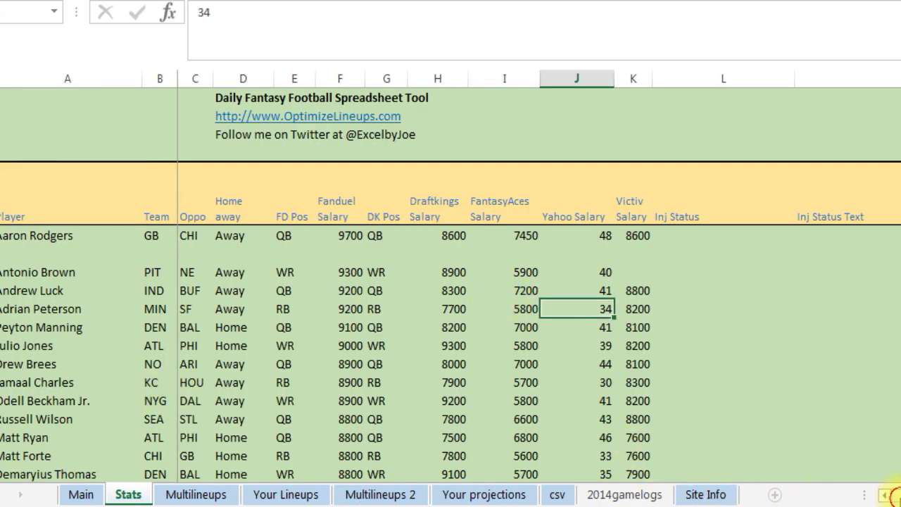
{"action": "scroll", "coordinate": [888, 495], "scroll_direction": "right", "scroll_amount": 2}
{"action": "scroll", "coordinate": [431, 328], "scroll_direction": "right", "scroll_amount": 5}
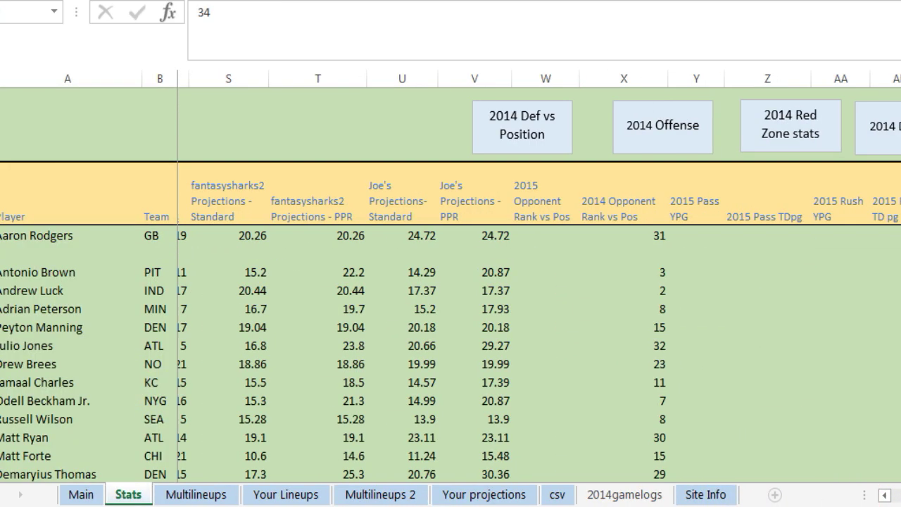
{"action": "left_click", "coordinate": [274, 221]}
{"action": "key", "text": "Left"}
{"action": "key", "text": "Left"}
{"action": "key", "text": "Left"}
{"action": "key", "text": "Left"}
{"action": "key", "text": "Left"}
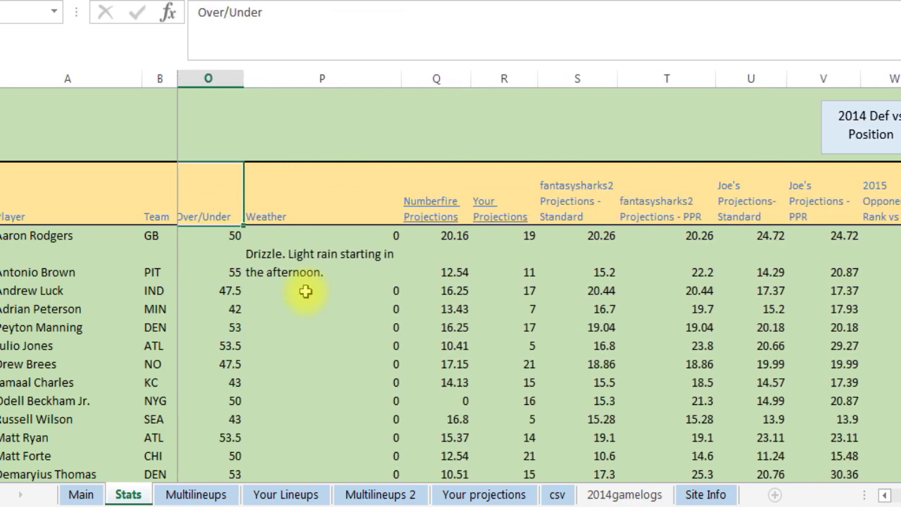
{"action": "key", "text": "Right"}
{"action": "key", "text": "Right"}
{"action": "key", "text": "Right"}
{"action": "key", "text": "Down"}
{"action": "key", "text": "Down"}
{"action": "key", "text": "Down"}
{"action": "key", "text": "Down"}
{"action": "key", "text": "Down"}
{"action": "key", "text": "Down"}
{"action": "key", "text": "Up"}
{"action": "key", "text": "Up"}
{"action": "key", "text": "Up"}
{"action": "key", "text": "Up"}
{"action": "key", "text": "Up"}
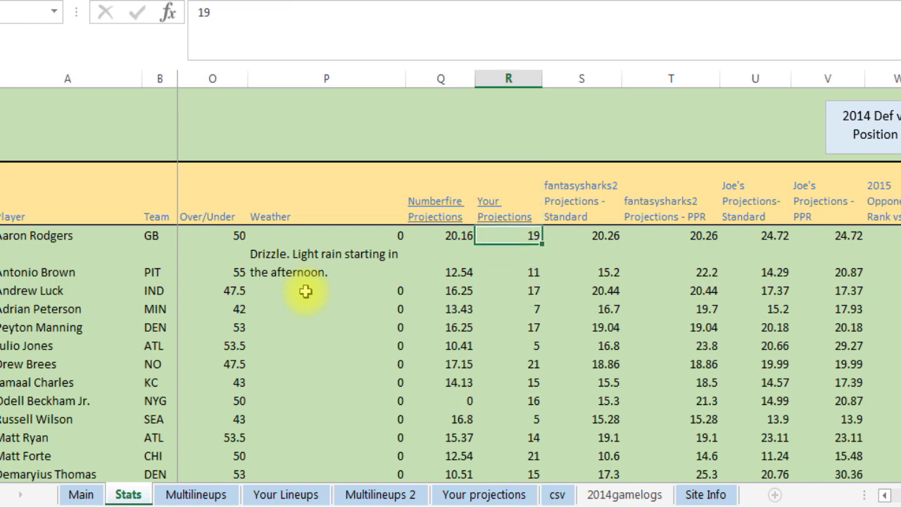
Compare Aaron Rodgers' value on the Stats sheet with his entry and other players' projections on the Your projections sheet.
{"action": "left_click", "coordinate": [483, 495]}
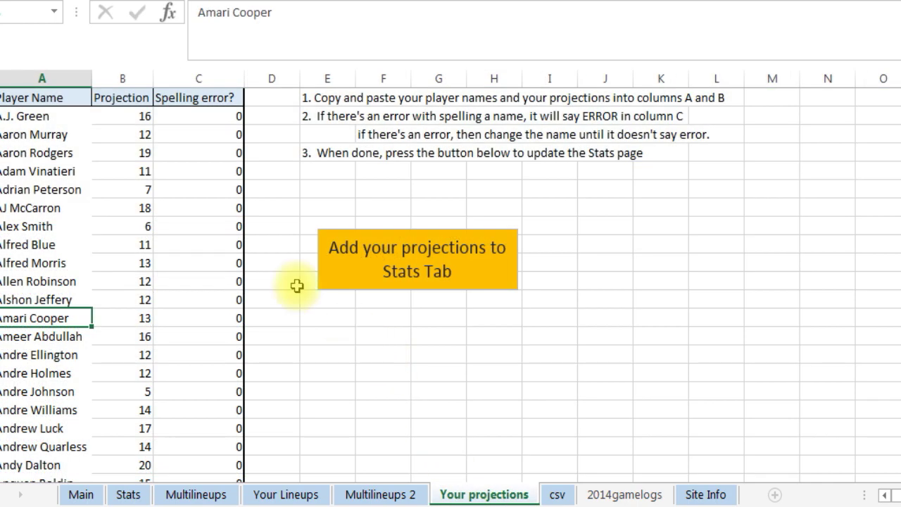
{"action": "left_click", "coordinate": [44, 154]}
{"action": "left_click", "coordinate": [125, 155]}
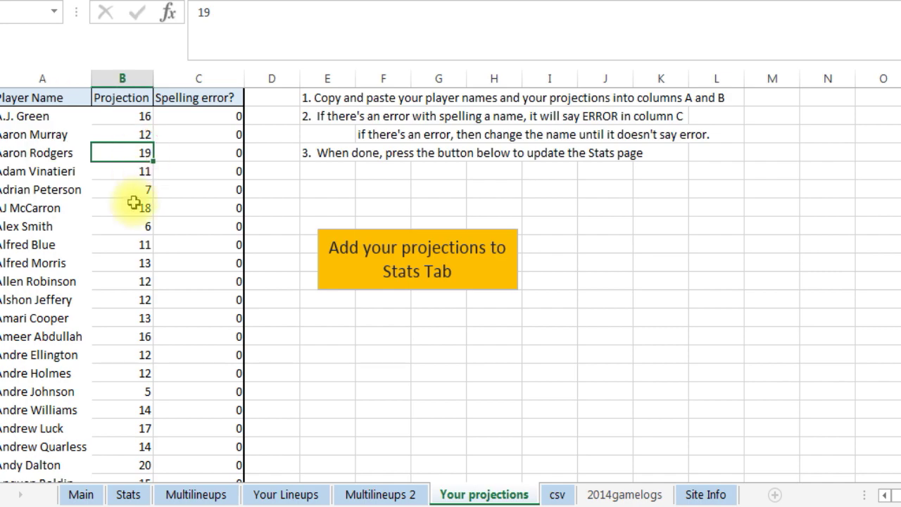
{"action": "left_click", "coordinate": [133, 281]}
{"action": "left_click", "coordinate": [131, 154]}
{"action": "left_click", "coordinate": [126, 226]}
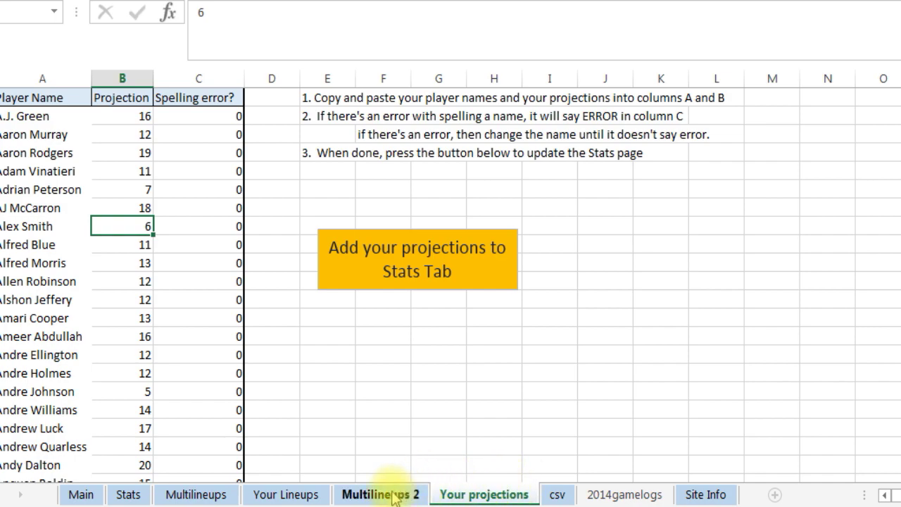
Review the Stats sheet's opponent rank, 2015 and 2014 passing, rushing, receiving and redzone columns.
{"action": "left_click", "coordinate": [143, 495]}
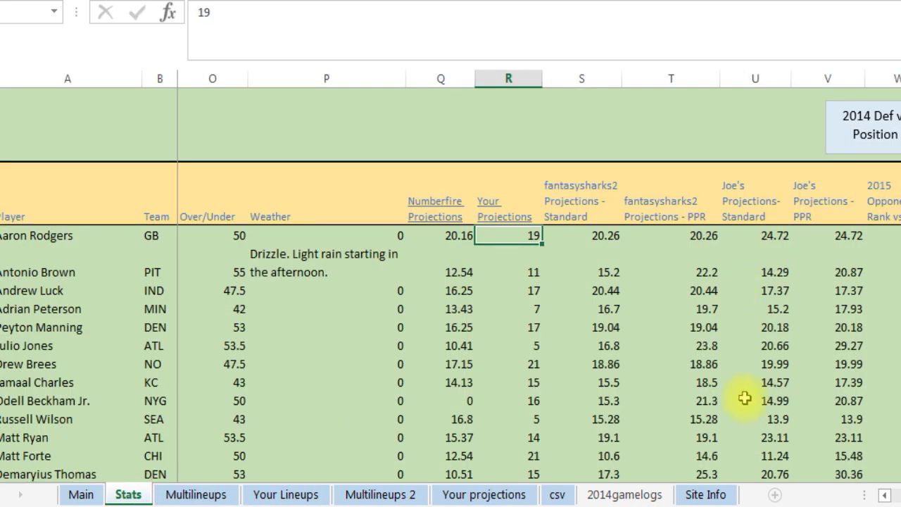
{"action": "scroll", "coordinate": [539, 317], "scroll_direction": "right", "scroll_amount": 3}
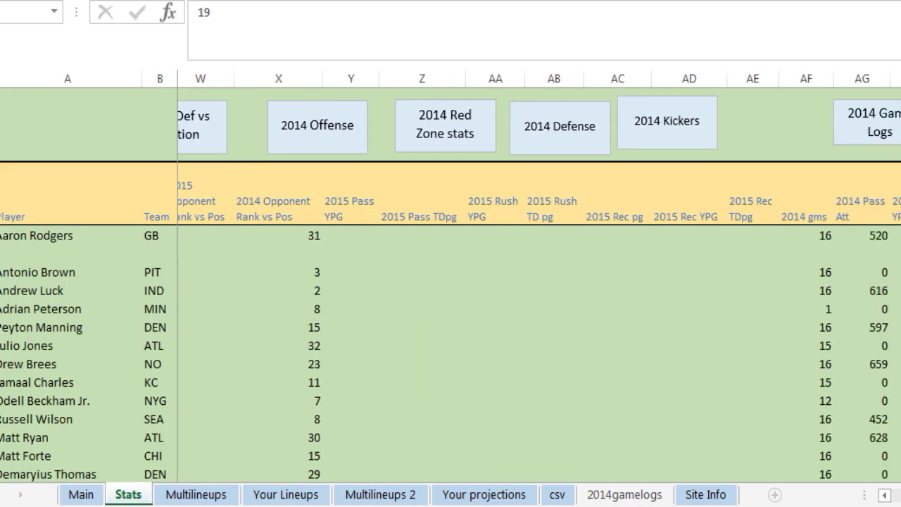
{"action": "scroll", "coordinate": [610, 321], "scroll_direction": "left", "scroll_amount": 1}
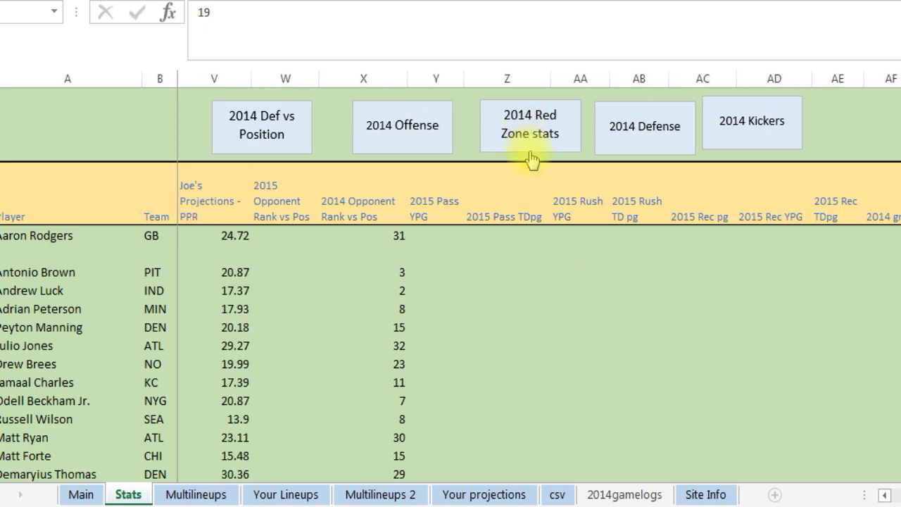
{"action": "scroll", "coordinate": [539, 275], "scroll_direction": "right", "scroll_amount": 4}
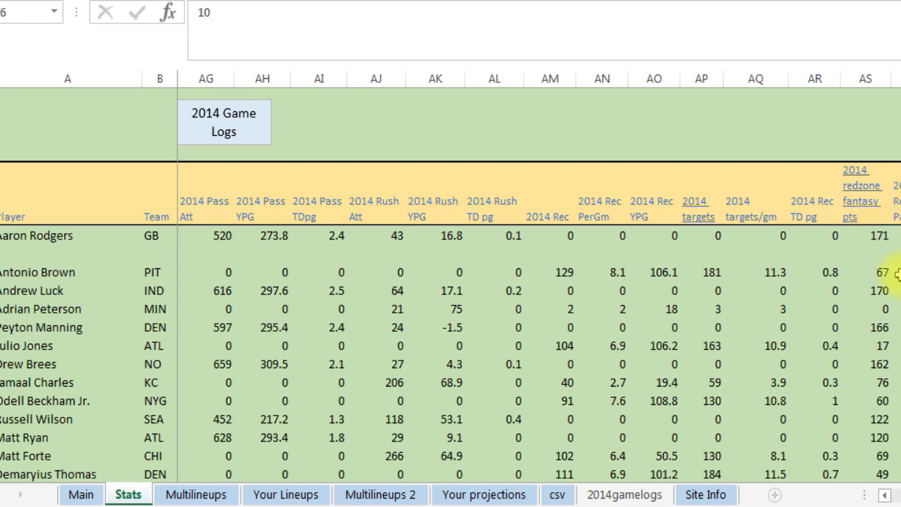
{"action": "scroll", "coordinate": [899, 275], "scroll_direction": "right", "scroll_amount": 3}
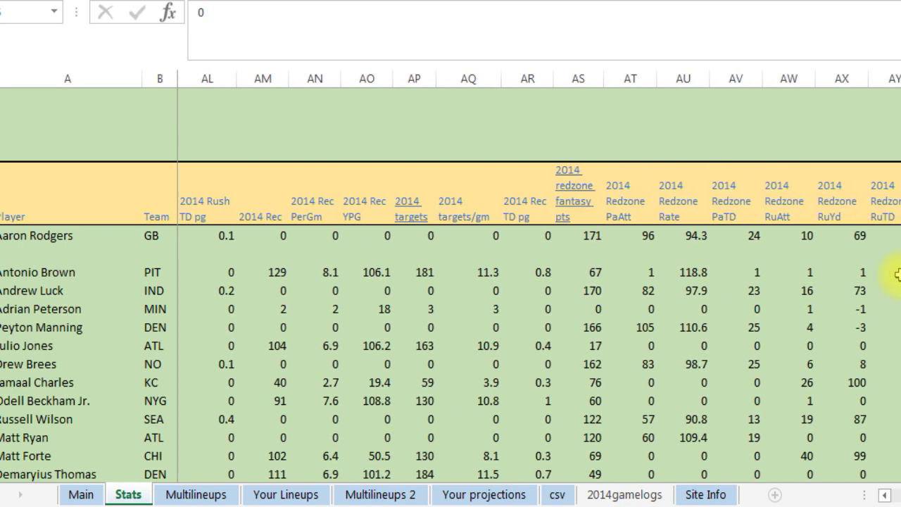
{"action": "key", "text": "Left"}
{"action": "key", "text": "Left"}
{"action": "key", "text": "Left"}
{"action": "key", "text": "Left"}
{"action": "key", "text": "Left"}
{"action": "key", "text": "Left"}
{"action": "key", "text": "Left"}
{"action": "key", "text": "Left"}
{"action": "key", "text": "Left"}
{"action": "key", "text": "Left"}
{"action": "key", "text": "Left"}
{"action": "key", "text": "Left"}
{"action": "key", "text": "Left"}
{"action": "key", "text": "Left"}
{"action": "key", "text": "Left"}
{"action": "key", "text": "Left"}
{"action": "key", "text": "Left"}
{"action": "key", "text": "Left"}
{"action": "key", "text": "Left"}
{"action": "key", "text": "Left"}
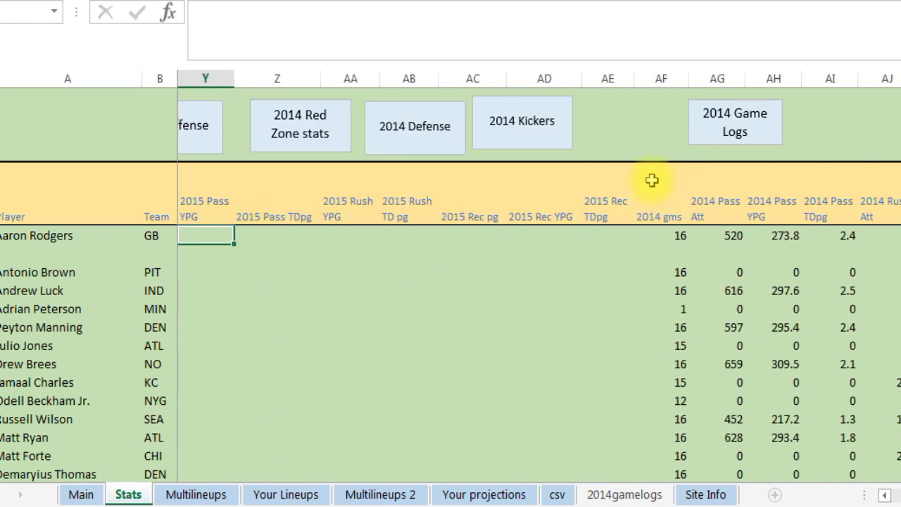
Open the 2014 red zone stats from the Stats sheet and review the players' red zone passing, rushing and receiving figures.
{"action": "left_click", "coordinate": [302, 138]}
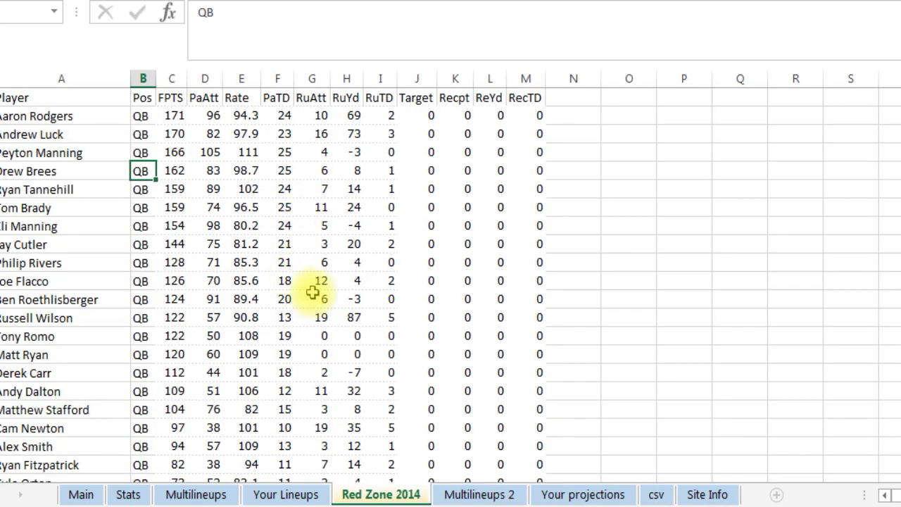
{"action": "left_click", "coordinate": [77, 190]}
{"action": "left_click", "coordinate": [121, 134]}
{"action": "left_click", "coordinate": [203, 171]}
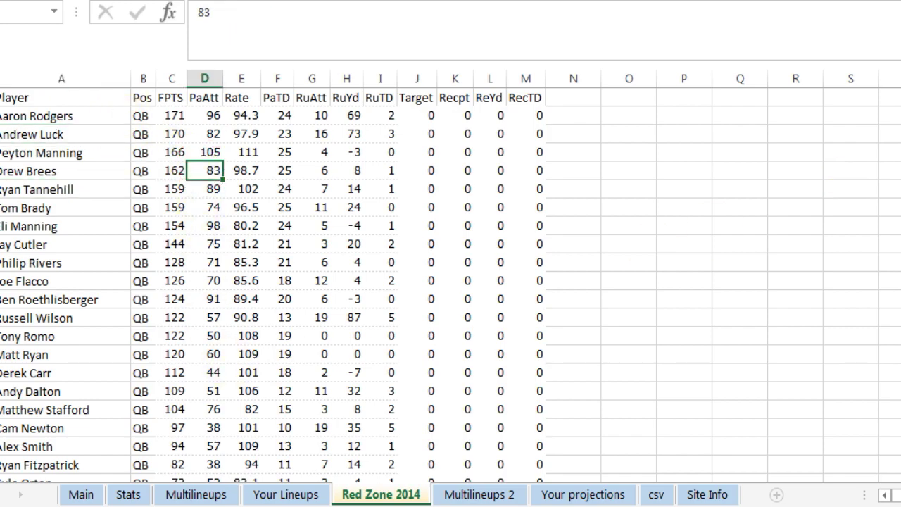
{"action": "scroll", "coordinate": [450, 281], "scroll_direction": "down", "scroll_amount": 19}
{"action": "scroll", "coordinate": [450, 281], "scroll_direction": "up", "scroll_amount": 19}
{"action": "left_click", "coordinate": [356, 226]}
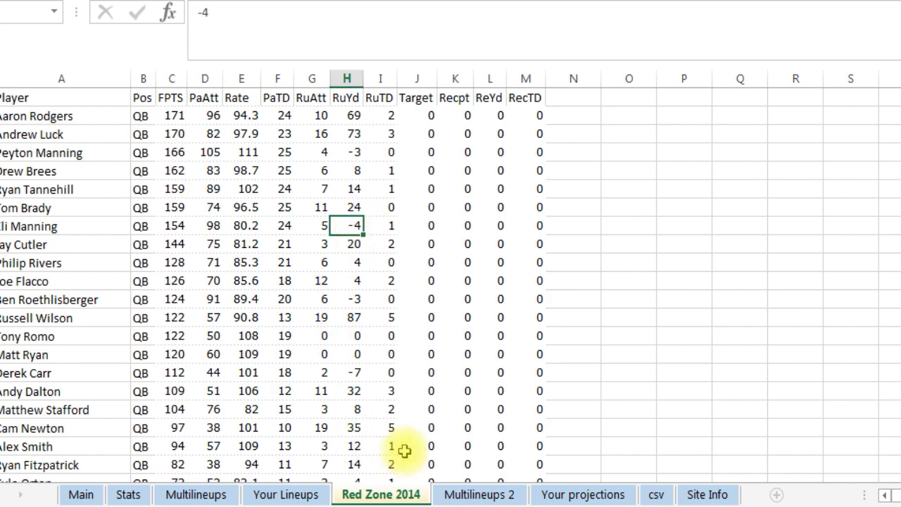
Inspect the Multilineups 2 sheet's rank column, position selection counts and number of lineups.
{"action": "left_click", "coordinate": [498, 496]}
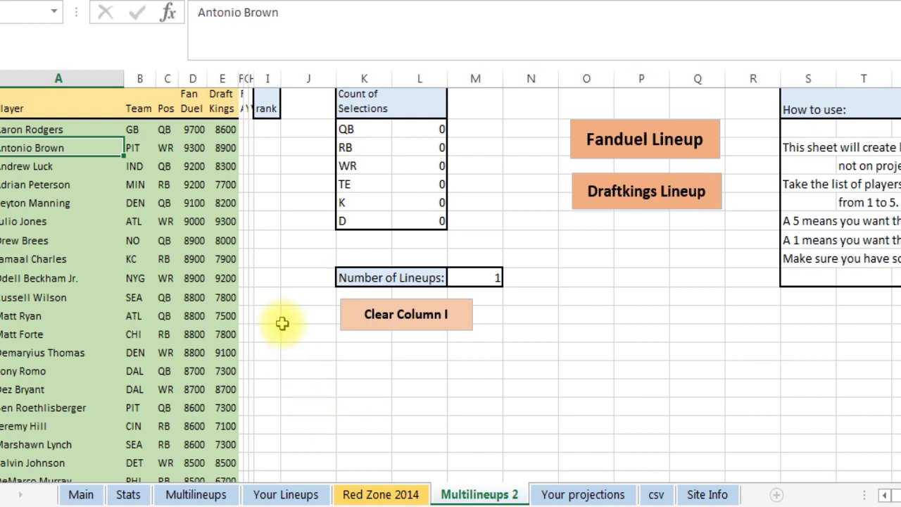
{"action": "left_click", "coordinate": [287, 240]}
{"action": "key", "text": "ctrl+Up"}
{"action": "left_click", "coordinate": [319, 259]}
{"action": "left_click", "coordinate": [318, 373]}
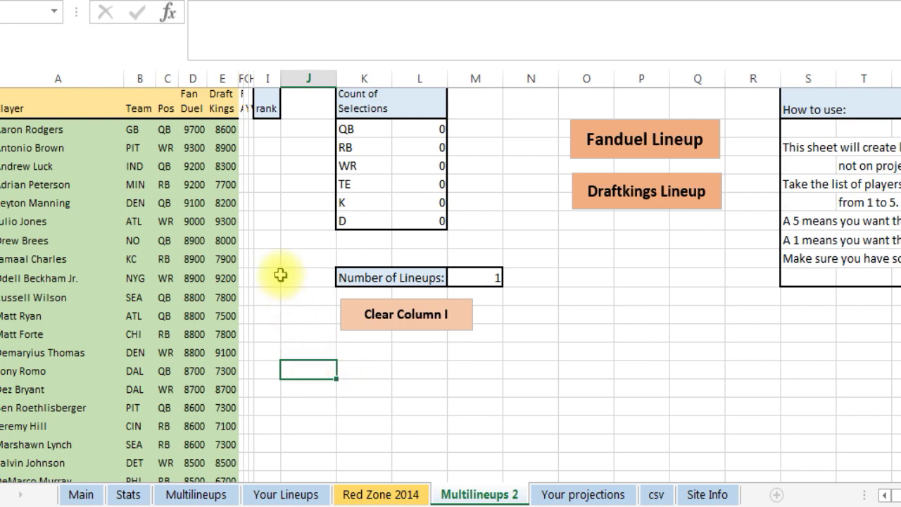
Add filters to the Multilineups 2 player table's headers and filter the position column to show only QB.
{"action": "left_click", "coordinate": [95, 109]}
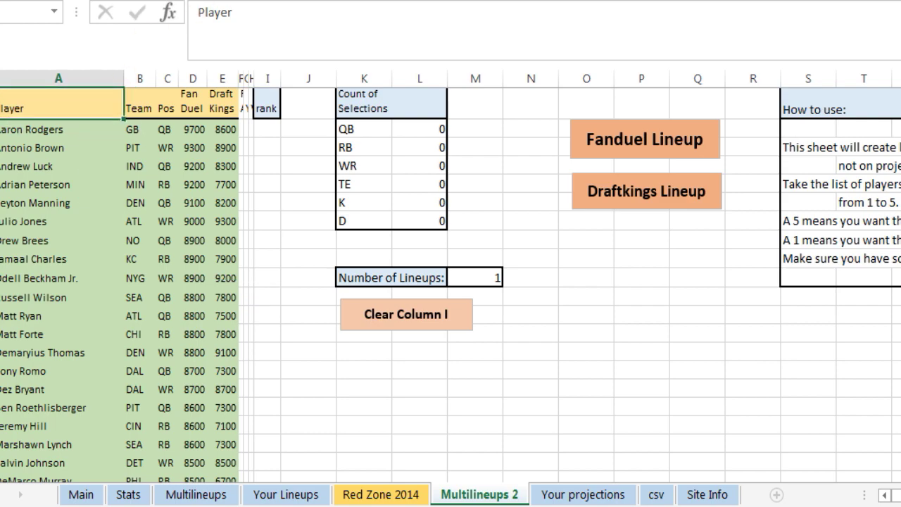
{"action": "key", "text": "ctrl+shift+l"}
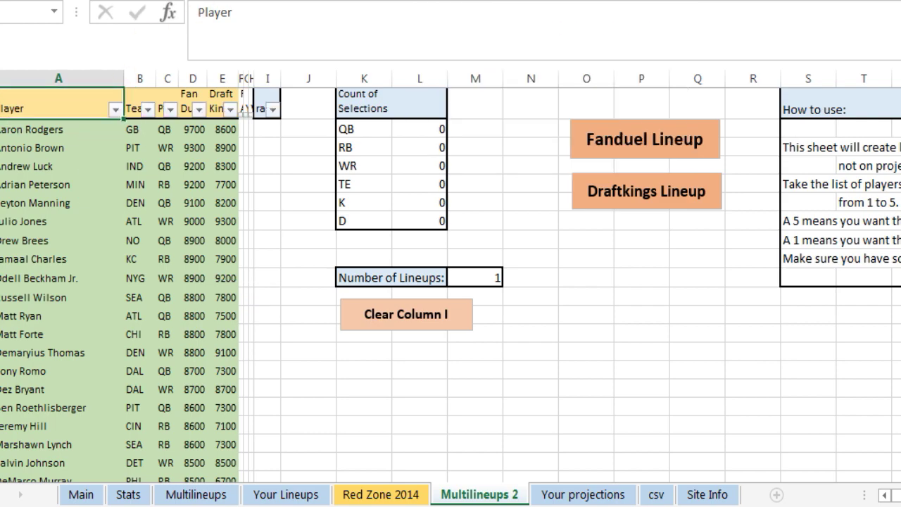
{"action": "left_click", "coordinate": [168, 109]}
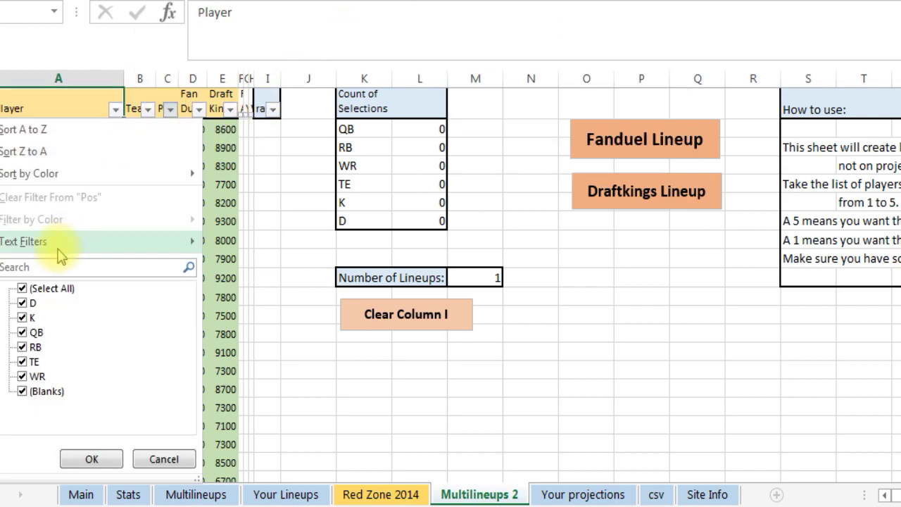
{"action": "left_click", "coordinate": [24, 288]}
{"action": "left_click", "coordinate": [25, 332]}
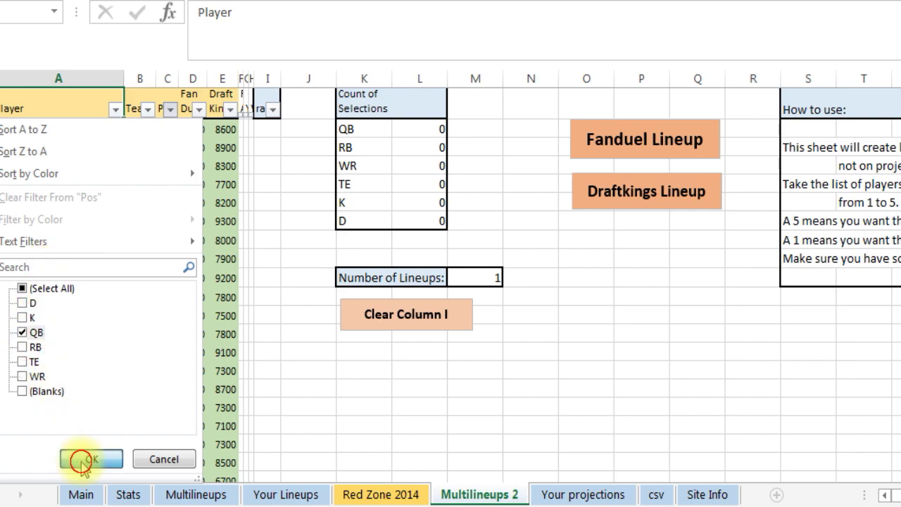
{"action": "left_click", "coordinate": [79, 458]}
Give quarterback Matt Ryan a rank of 4.
{"action": "left_click", "coordinate": [193, 202]}
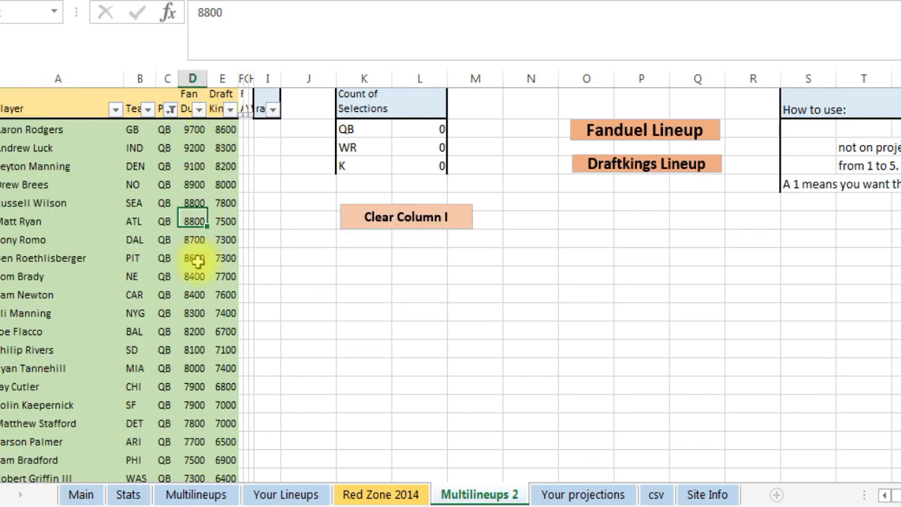
{"action": "key", "text": "Right"}
{"action": "key", "text": "Right"}
{"action": "key", "text": "Right"}
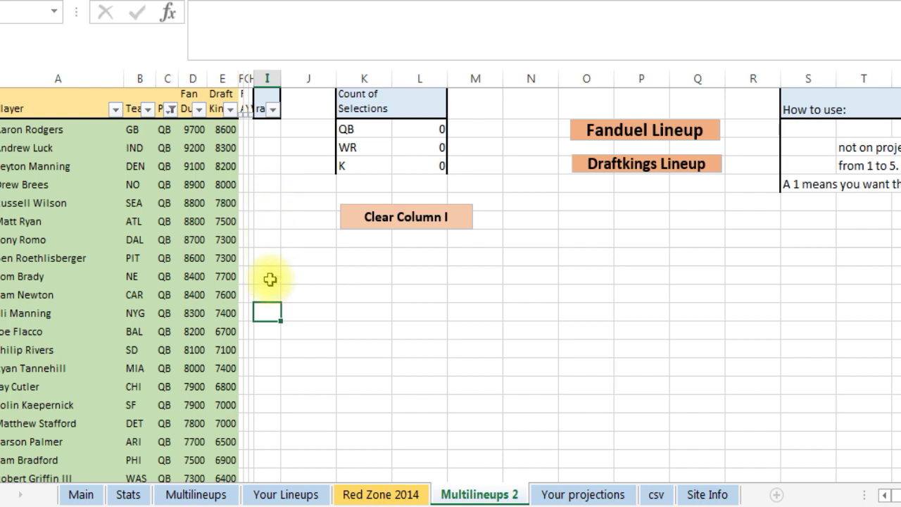
{"action": "left_click", "coordinate": [269, 222]}
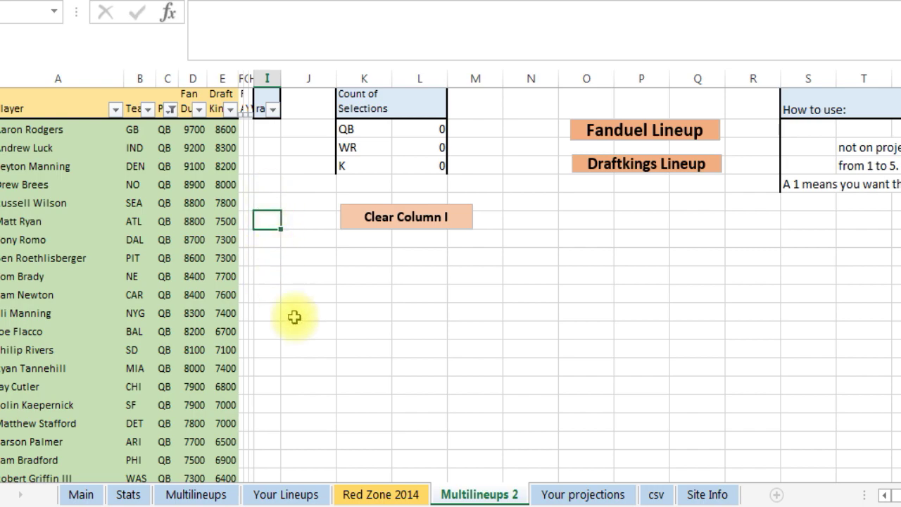
{"action": "key", "text": "Return"}
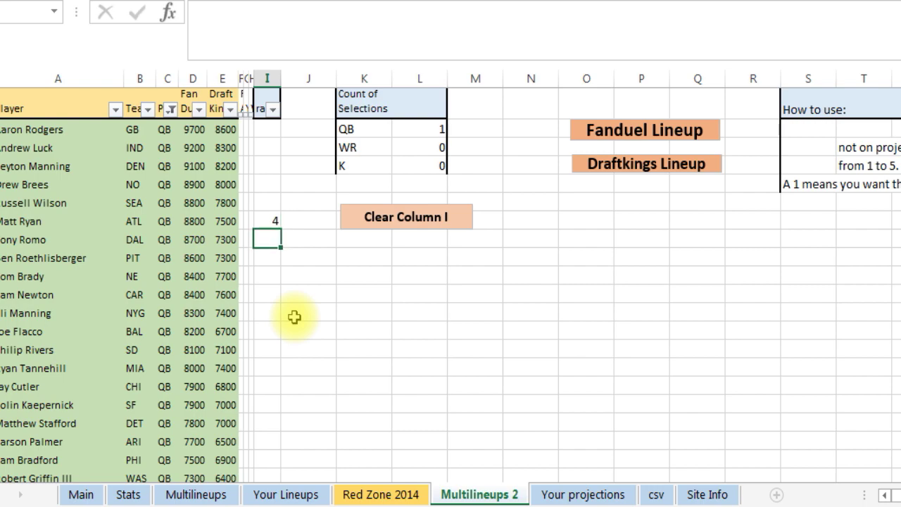
Filter the player column by "taylor" and give Tyrod Taylor a rank of 5.
{"action": "left_click", "coordinate": [115, 109]}
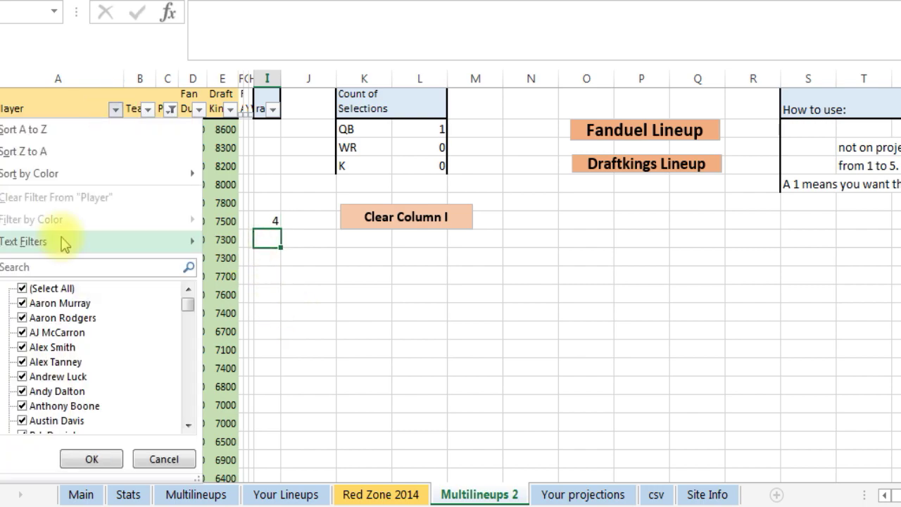
{"action": "left_click", "coordinate": [42, 272]}
{"action": "type", "text": "taylor"}
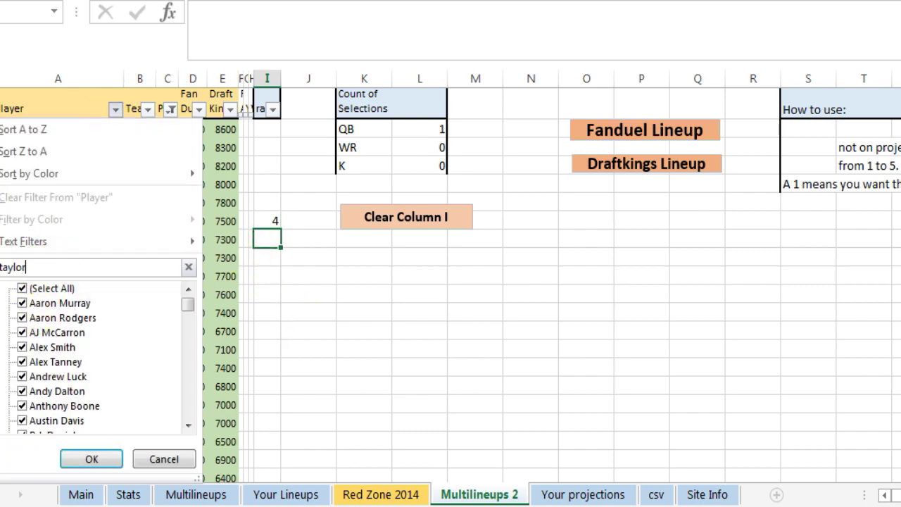
{"action": "key", "text": "Return"}
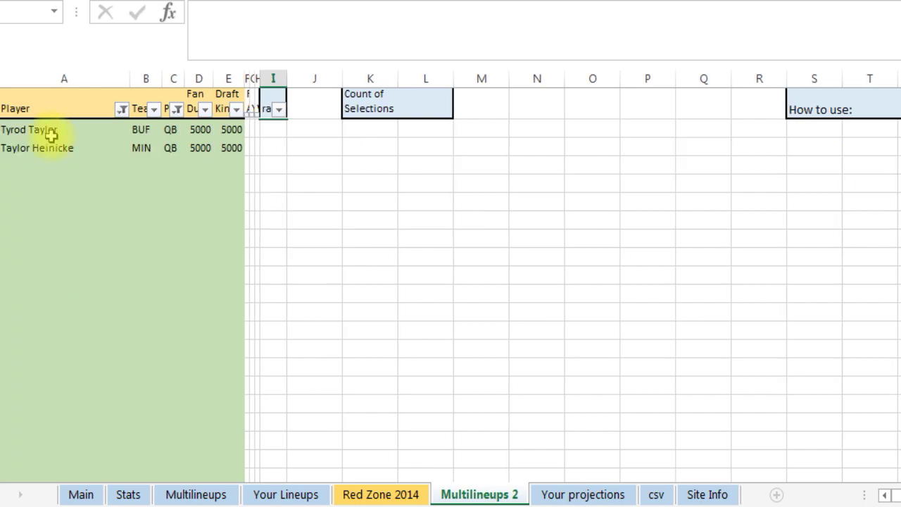
{"action": "left_click", "coordinate": [272, 130]}
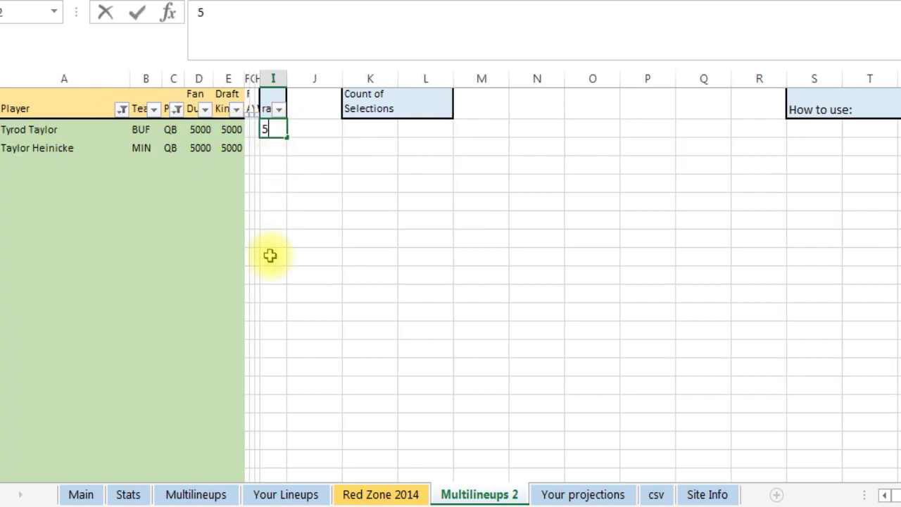
Restore all quarterbacks in the player filter and give Ryan Tannehill a rank of 3.
{"action": "left_click", "coordinate": [123, 110]}
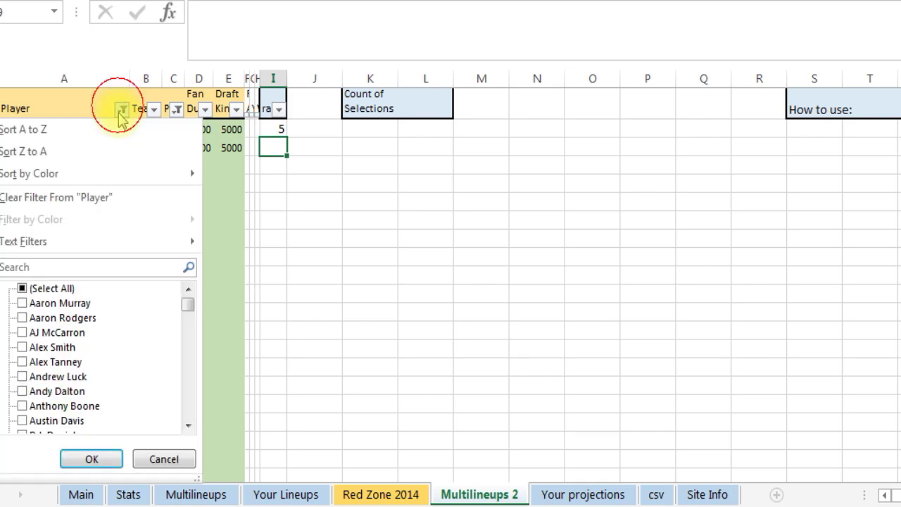
{"action": "left_click", "coordinate": [22, 288]}
{"action": "left_click", "coordinate": [90, 459]}
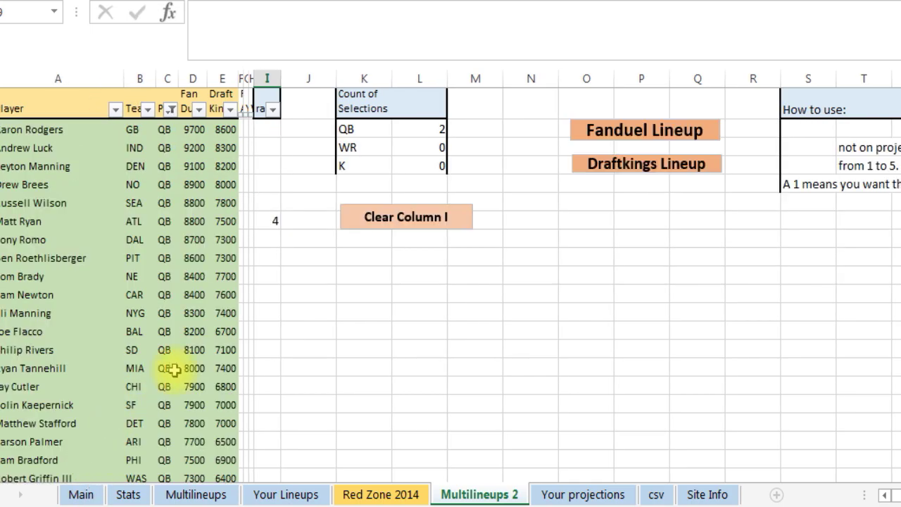
{"action": "left_click", "coordinate": [268, 381]}
{"action": "left_click", "coordinate": [267, 368]}
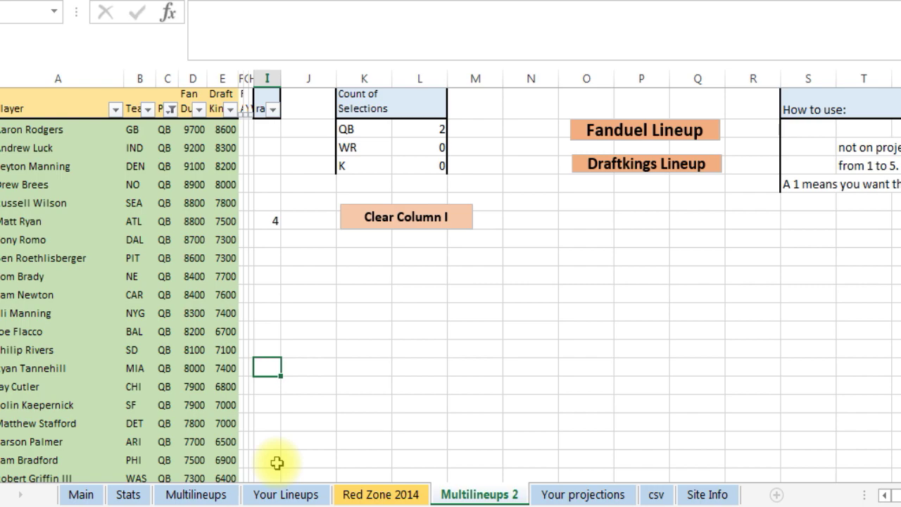
Switch the position filter from QB to RB.
{"action": "left_click", "coordinate": [171, 110]}
{"action": "left_click", "coordinate": [24, 331]}
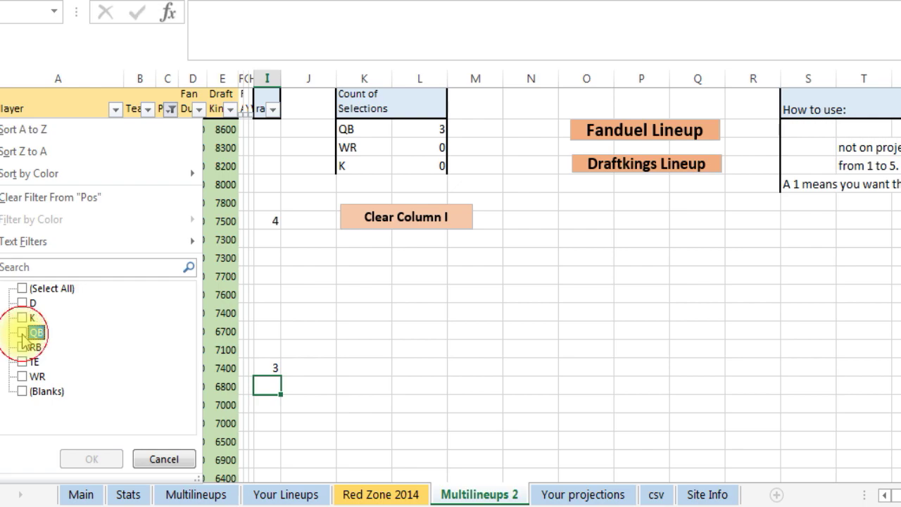
{"action": "left_click", "coordinate": [25, 347]}
{"action": "left_click", "coordinate": [92, 458]}
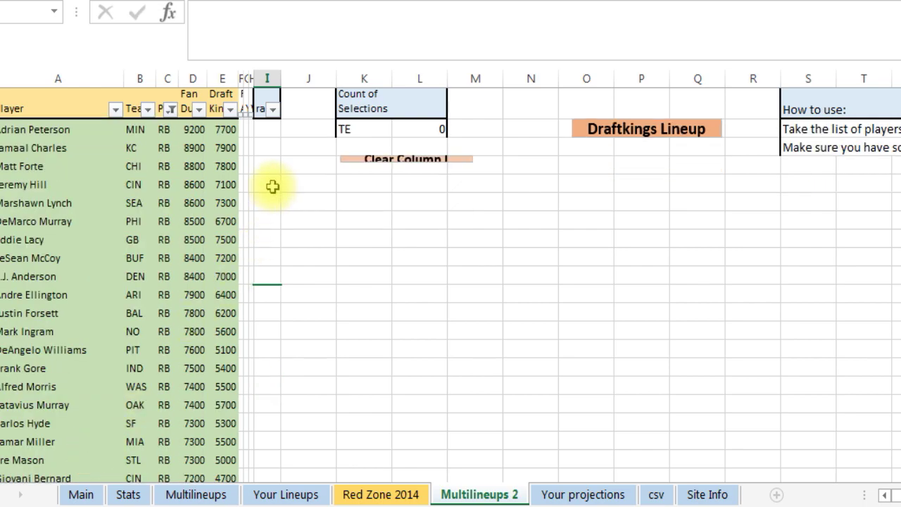
Rank running backs Jeremy Hill 5 and Frank Gore 1.
{"action": "left_click", "coordinate": [268, 164]}
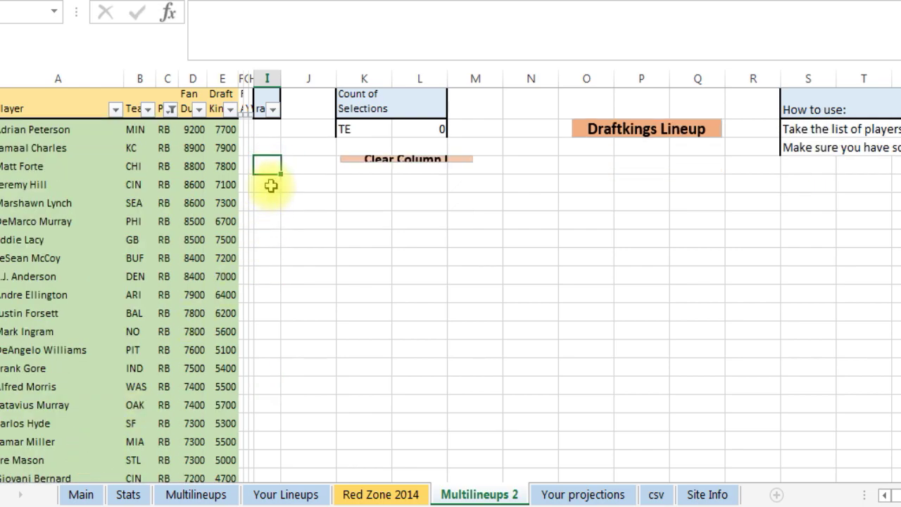
{"action": "left_click", "coordinate": [270, 184]}
{"action": "key", "text": "Return"}
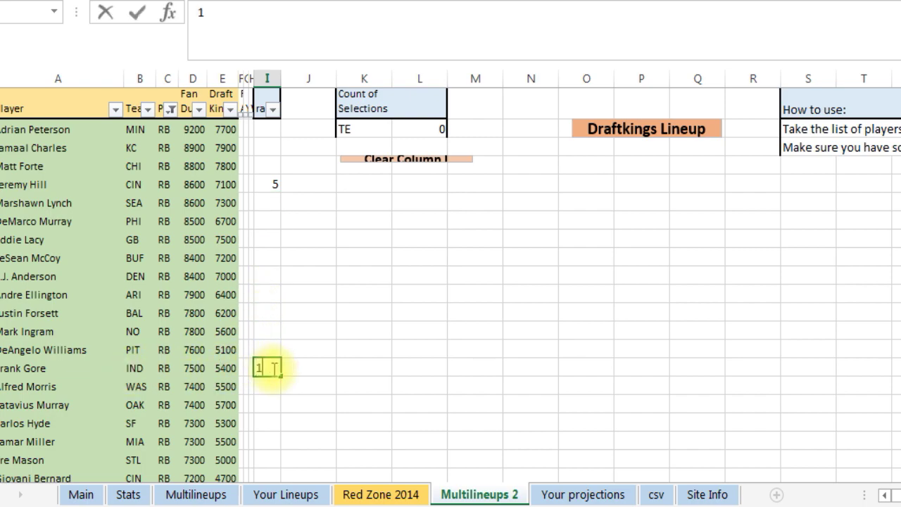
{"action": "left_click", "coordinate": [260, 346]}
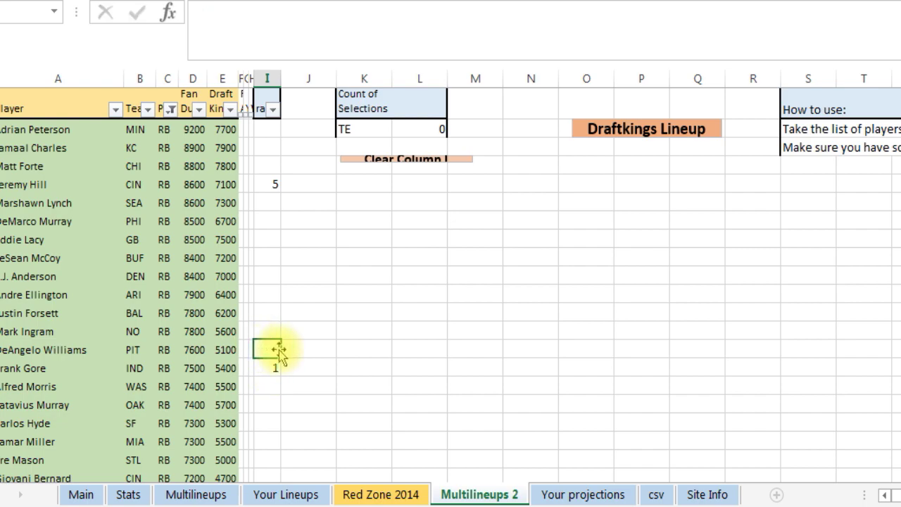
{"action": "left_click", "coordinate": [271, 184]}
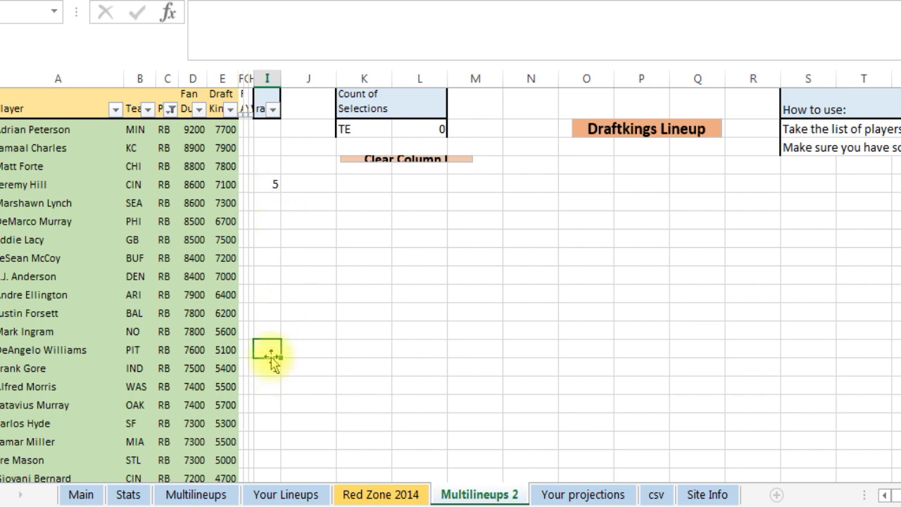
{"action": "left_click", "coordinate": [270, 334]}
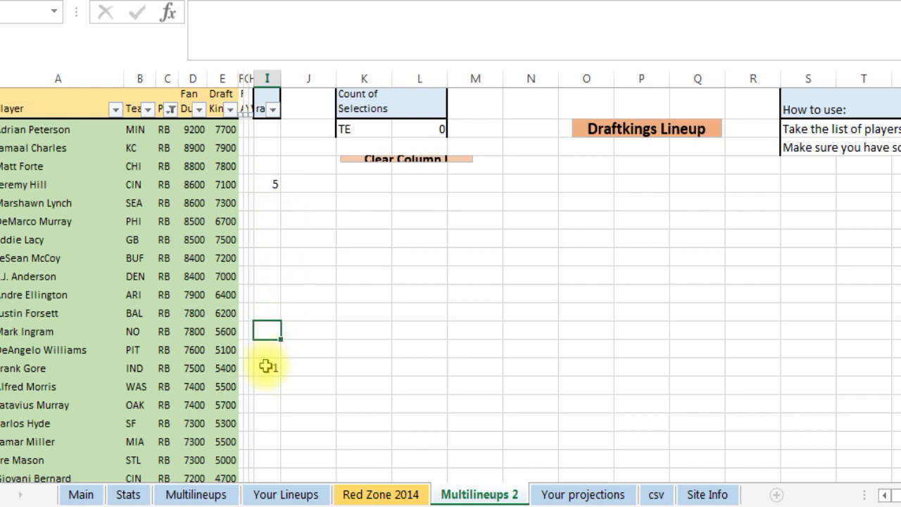
Reset the position filter to show players of every position.
{"action": "left_click", "coordinate": [170, 111]}
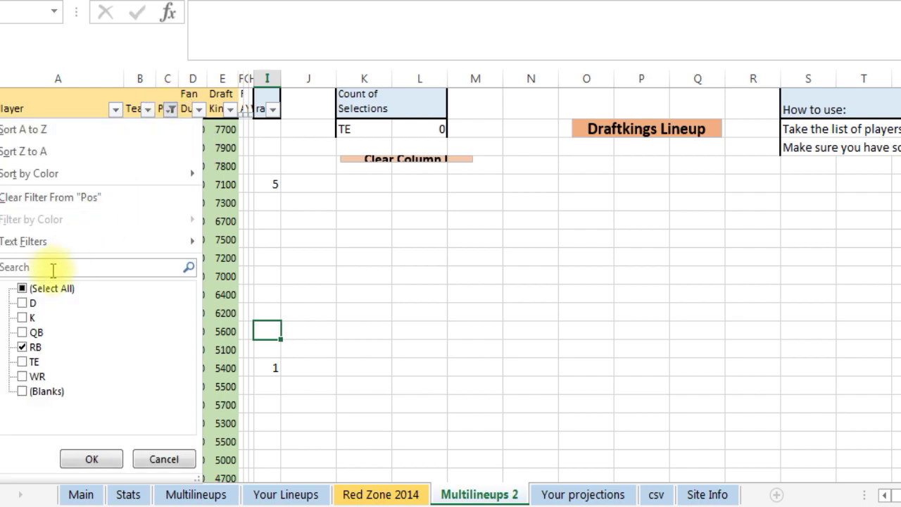
{"action": "left_click", "coordinate": [35, 291]}
{"action": "left_click", "coordinate": [91, 459]}
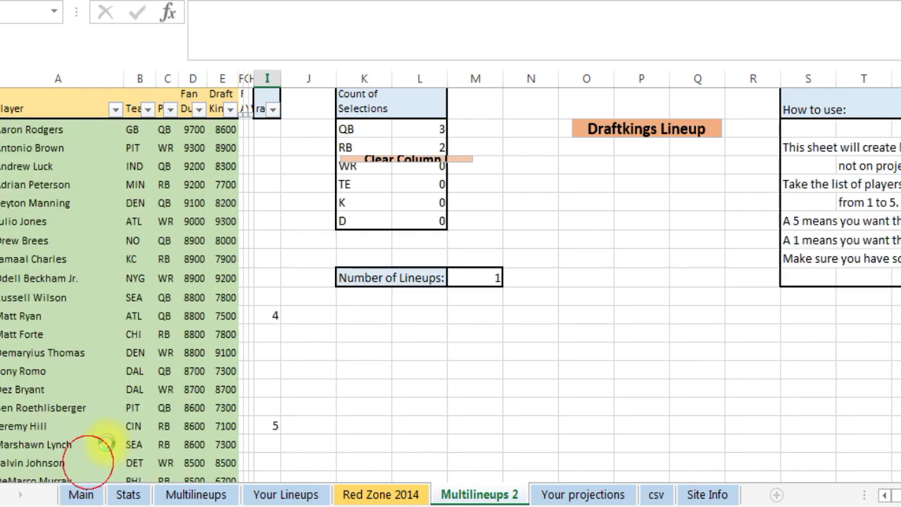
Examine the players' salaries and rank cells, and check the selection counts for QB, RB, WR, TE, K and D.
{"action": "left_click", "coordinate": [224, 221]}
{"action": "left_click", "coordinate": [217, 297]}
{"action": "left_click", "coordinate": [193, 297]}
{"action": "left_click", "coordinate": [267, 259]}
{"action": "left_click", "coordinate": [268, 351]}
{"action": "left_click", "coordinate": [426, 129]}
{"action": "left_click", "coordinate": [426, 147]}
{"action": "left_click", "coordinate": [427, 165]}
{"action": "left_click", "coordinate": [426, 184]}
{"action": "left_click", "coordinate": [426, 202]}
{"action": "left_click", "coordinate": [426, 221]}
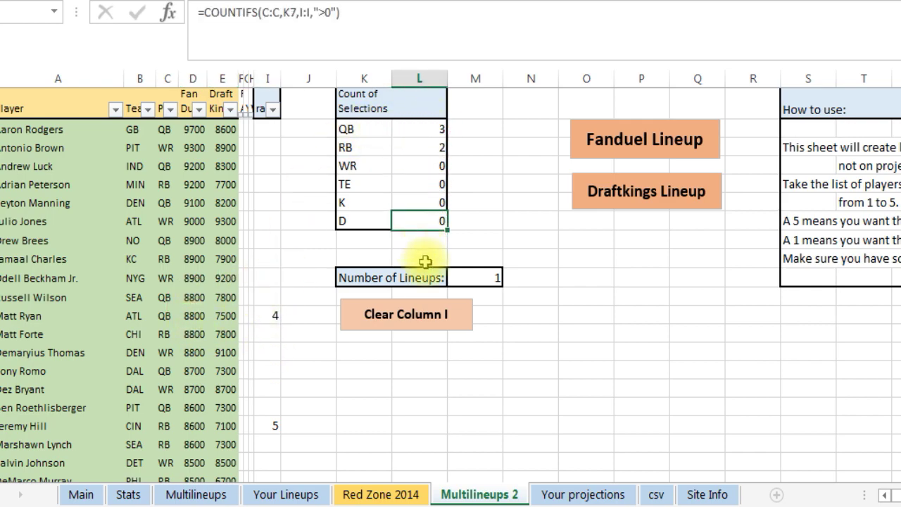
Set the number of lineups on Multilineups 2 to 3.
{"action": "left_click", "coordinate": [493, 278]}
{"action": "left_click", "coordinate": [568, 328]}
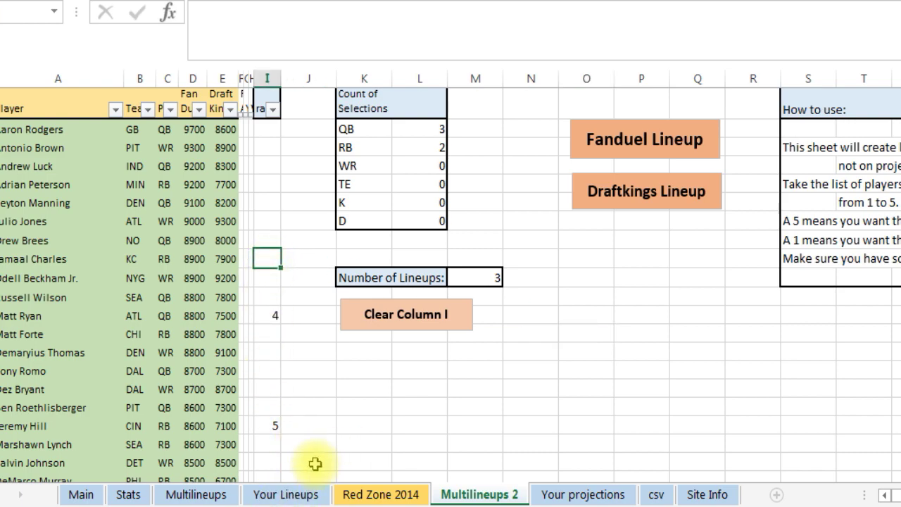
Review the Your Lineups sheet's Lineup 1, 2, 3 and 6 tables where generated lineups are placed.
{"action": "left_click", "coordinate": [285, 495]}
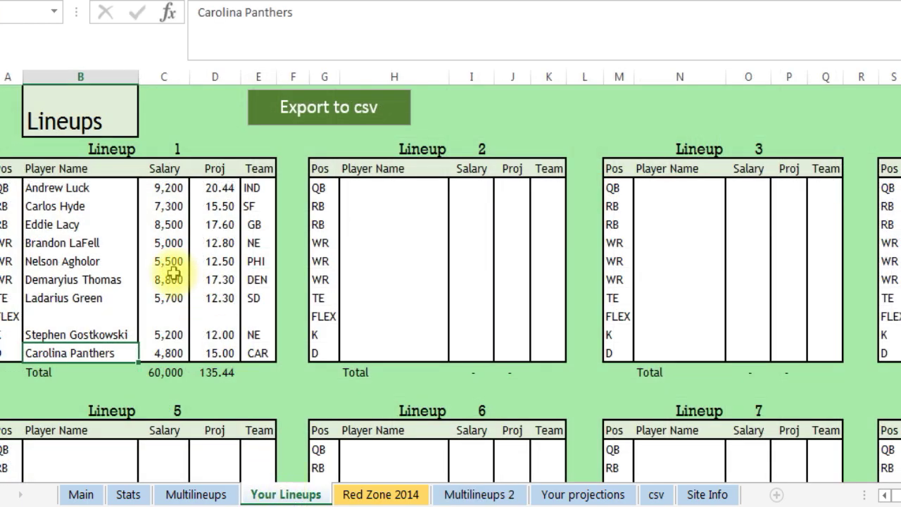
{"action": "left_click", "coordinate": [166, 297]}
{"action": "left_click", "coordinate": [471, 280]}
{"action": "left_click", "coordinate": [790, 280]}
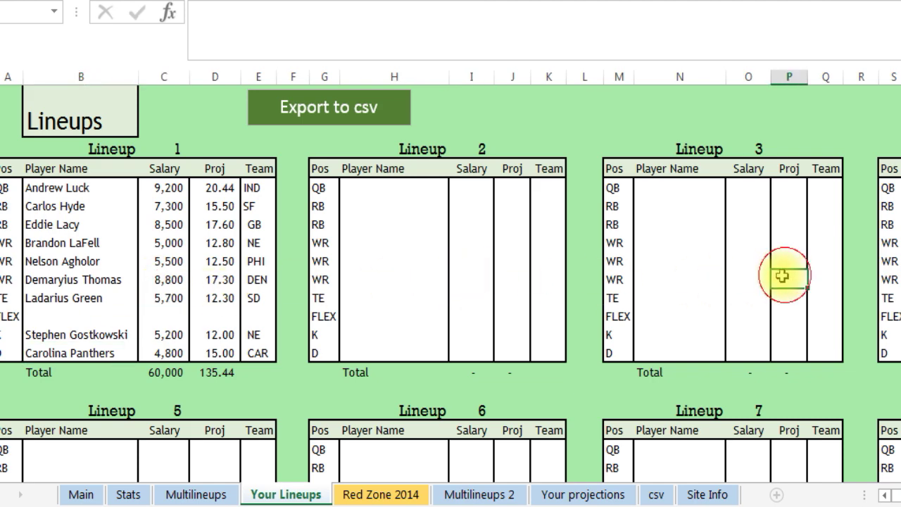
{"action": "left_click", "coordinate": [418, 450]}
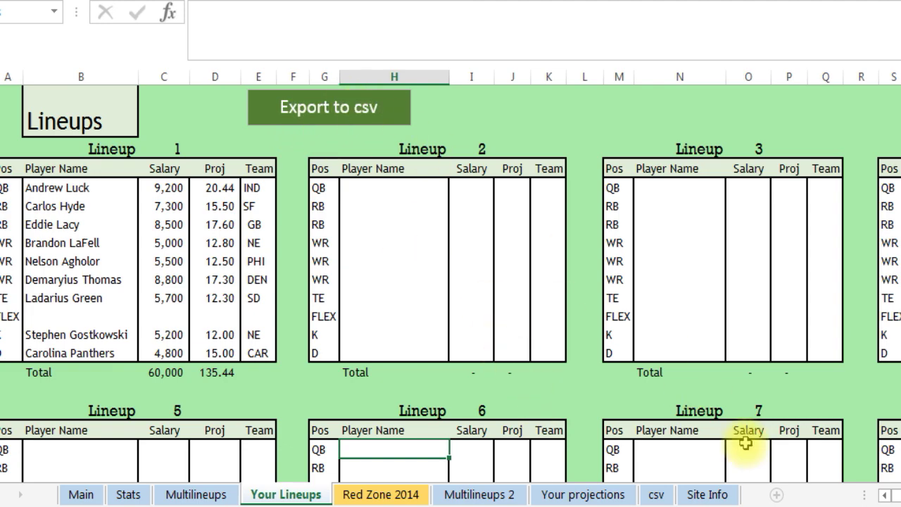
Inspect the exported lineup rows on the csv sheet.
{"action": "left_click", "coordinate": [658, 497]}
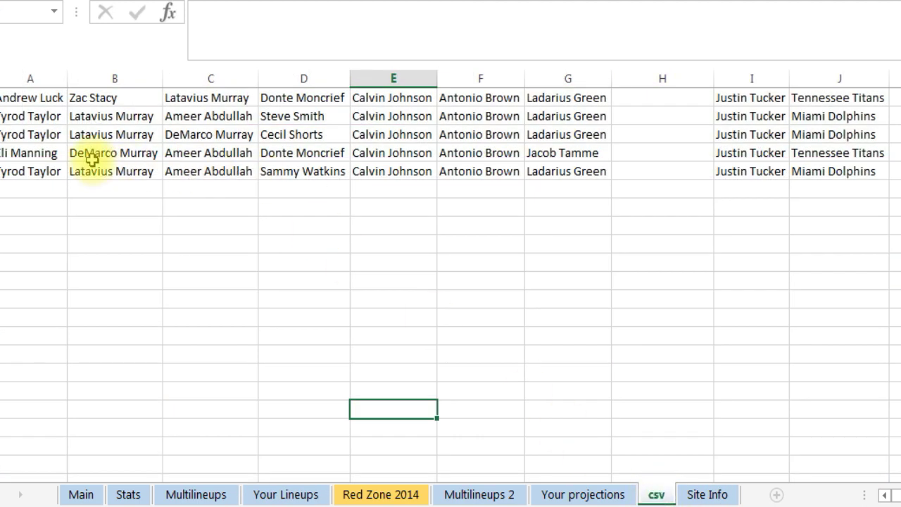
{"action": "left_click", "coordinate": [56, 156]}
{"action": "left_click", "coordinate": [113, 171]}
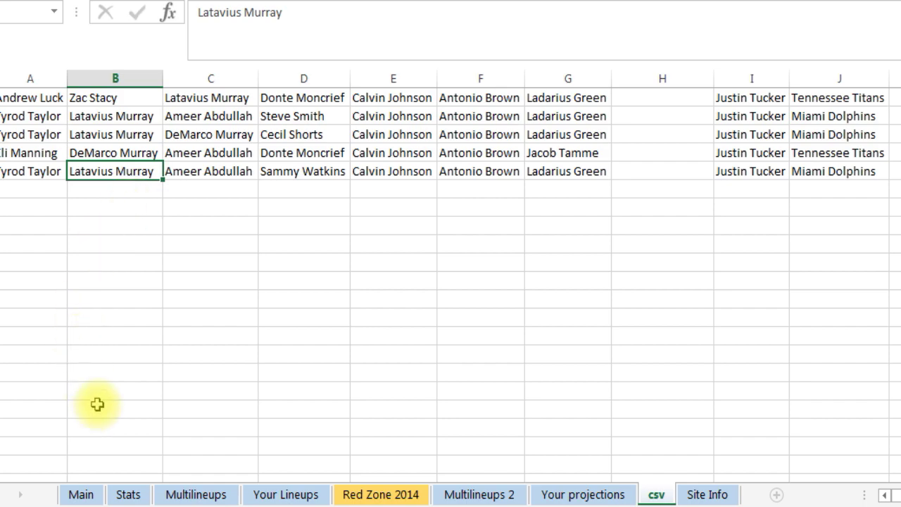
Revisit the Multilineups 2 and Multilineups sheets and return to the Main sheet.
{"action": "left_click", "coordinate": [479, 494]}
{"action": "left_click", "coordinate": [213, 497]}
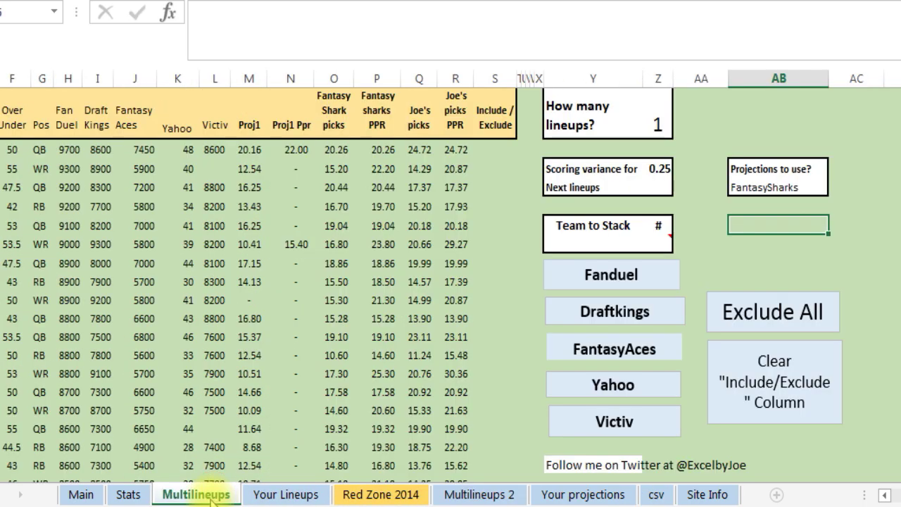
{"action": "left_click", "coordinate": [99, 498]}
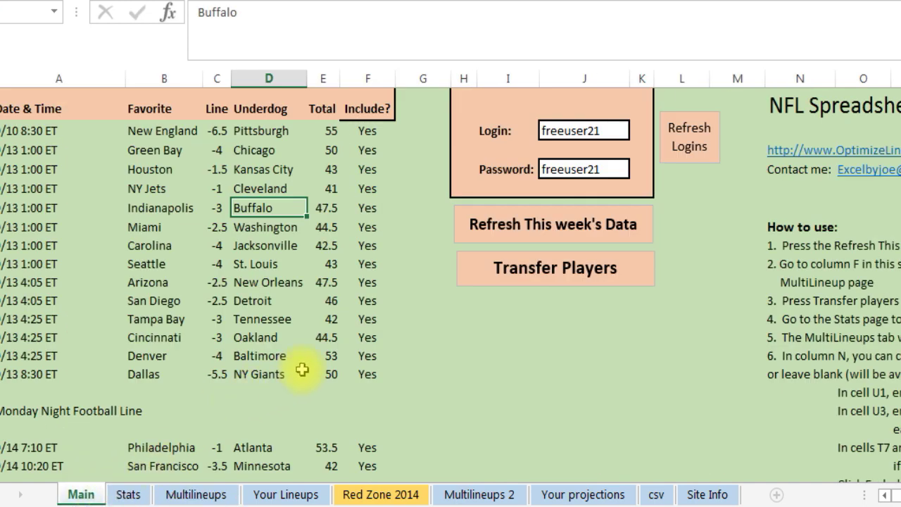